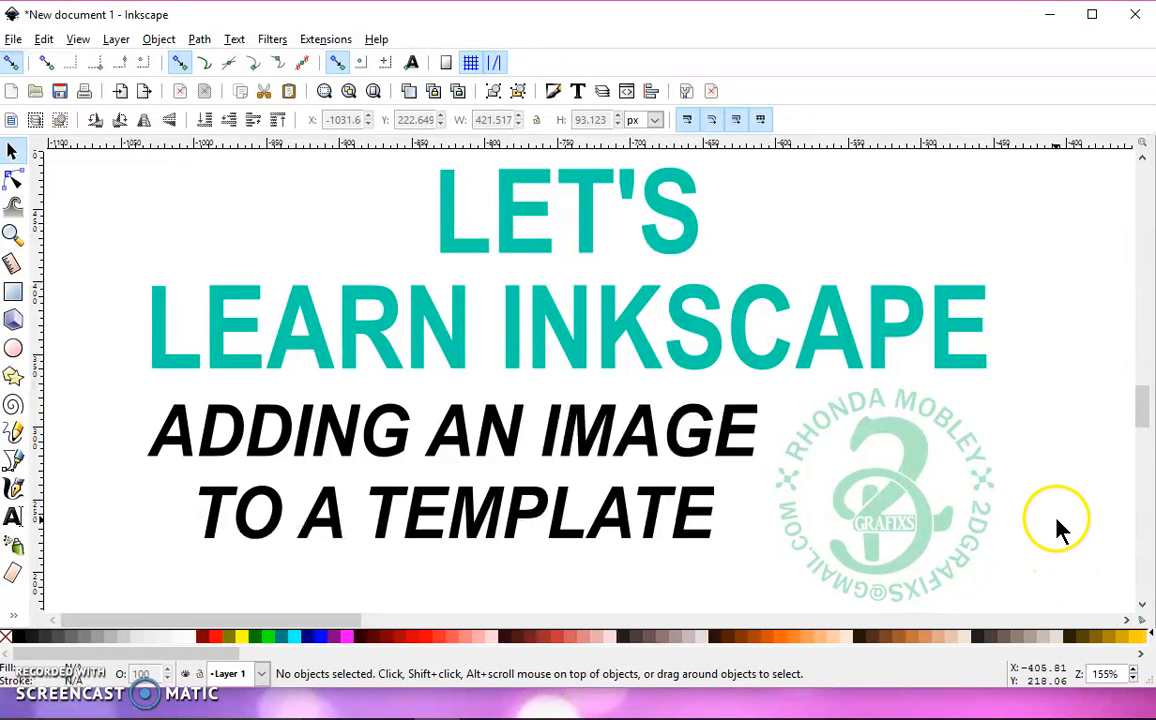
Duplicate the turquoise ornament template beside the dog photo and place the copy directly below the original.
{"action": "scroll", "coordinate": [1061, 500], "scroll_direction": "down", "scroll_amount": 2}
{"action": "left_click_drag", "start_coordinate": [1062, 500], "coordinate": [9, 502]}
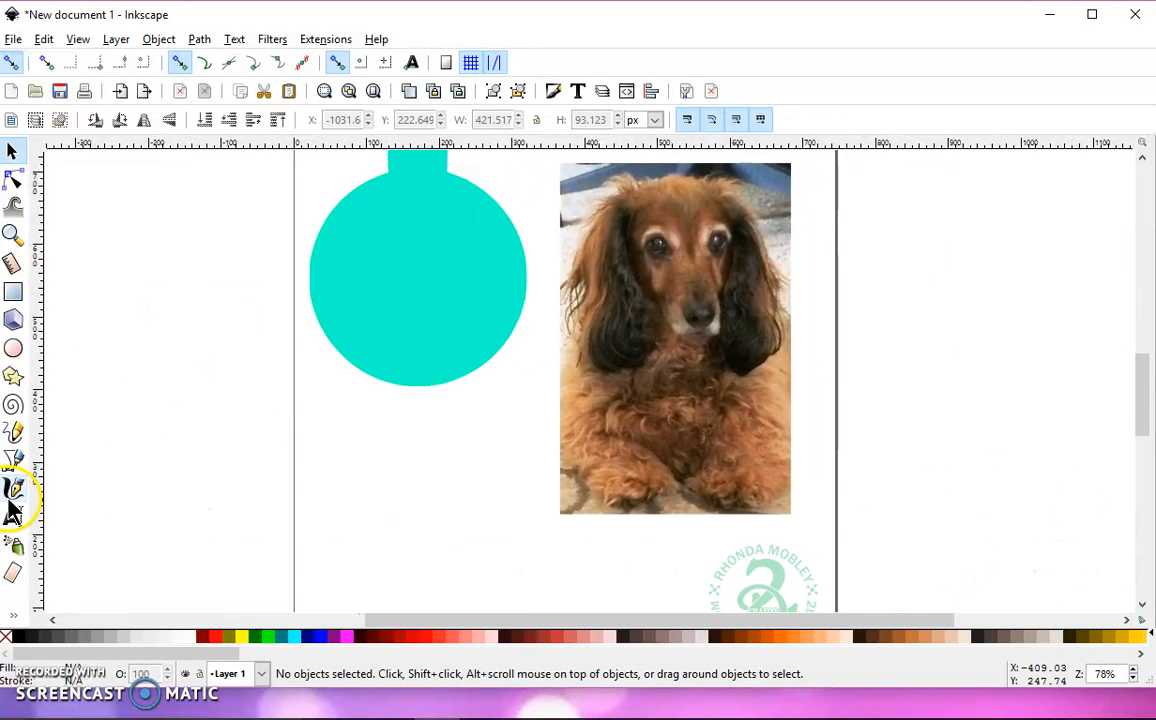
{"action": "left_click_drag", "start_coordinate": [412, 452], "coordinate": [389, 439]}
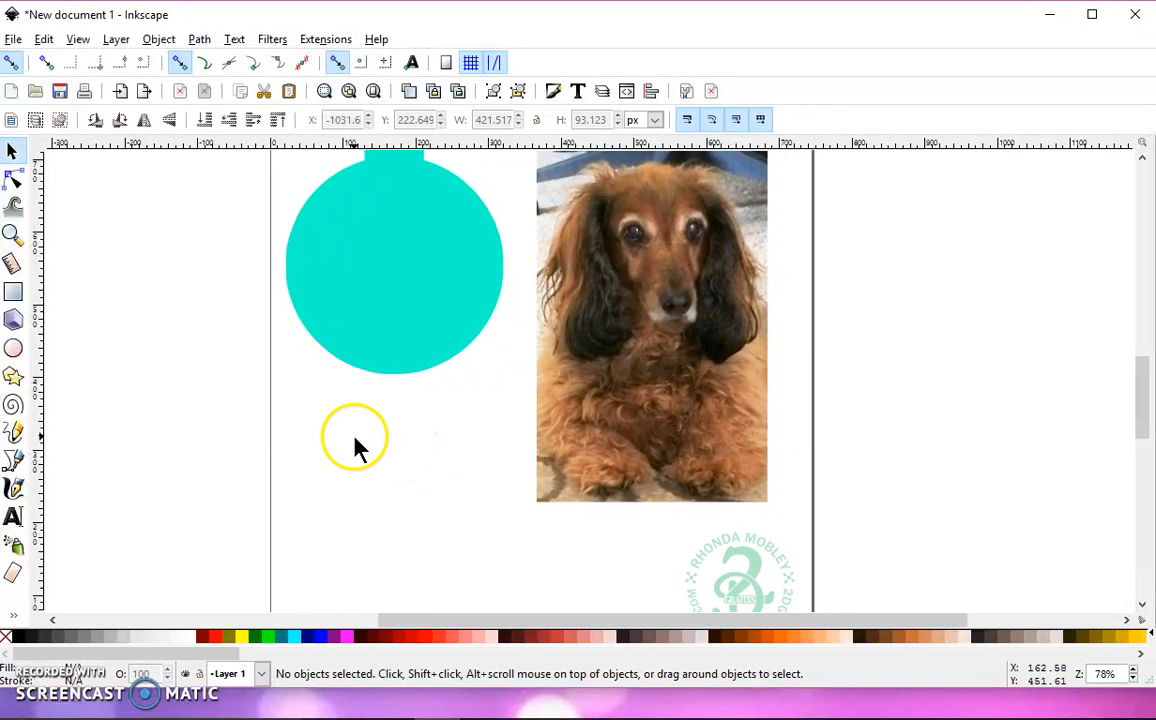
{"action": "scroll", "coordinate": [354, 437], "scroll_direction": "down", "scroll_amount": 2}
{"action": "scroll", "coordinate": [354, 437], "scroll_direction": "up", "scroll_amount": 1}
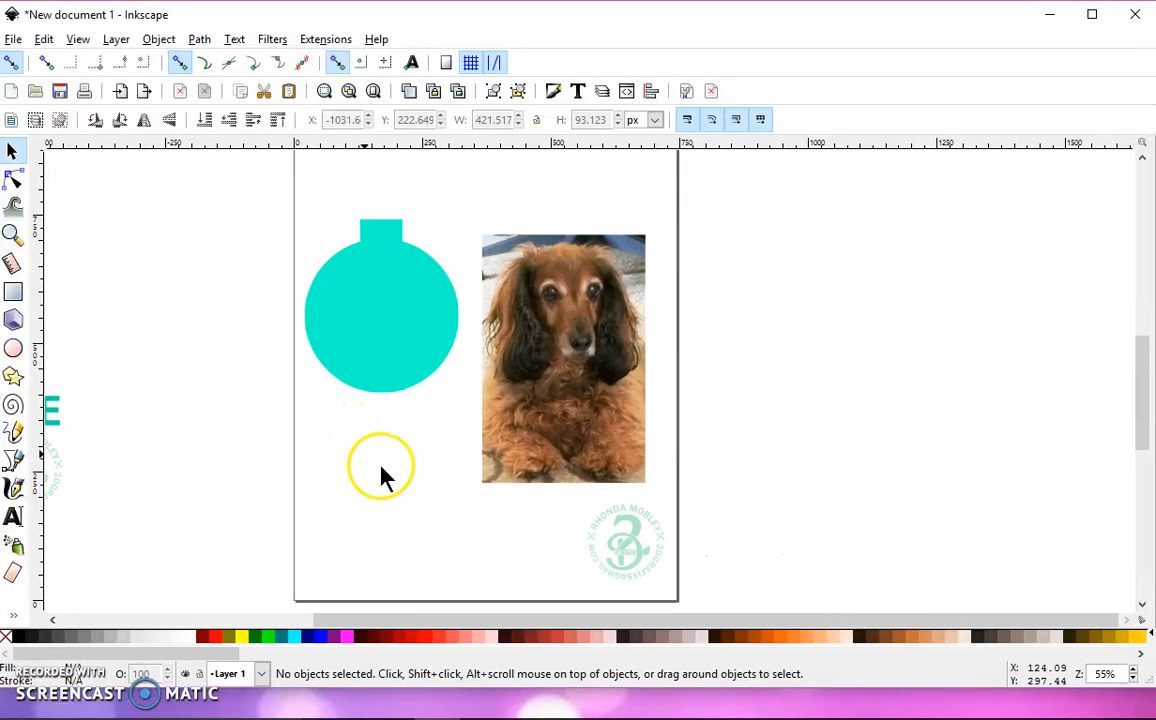
{"action": "left_click_drag", "start_coordinate": [426, 408], "coordinate": [392, 405]}
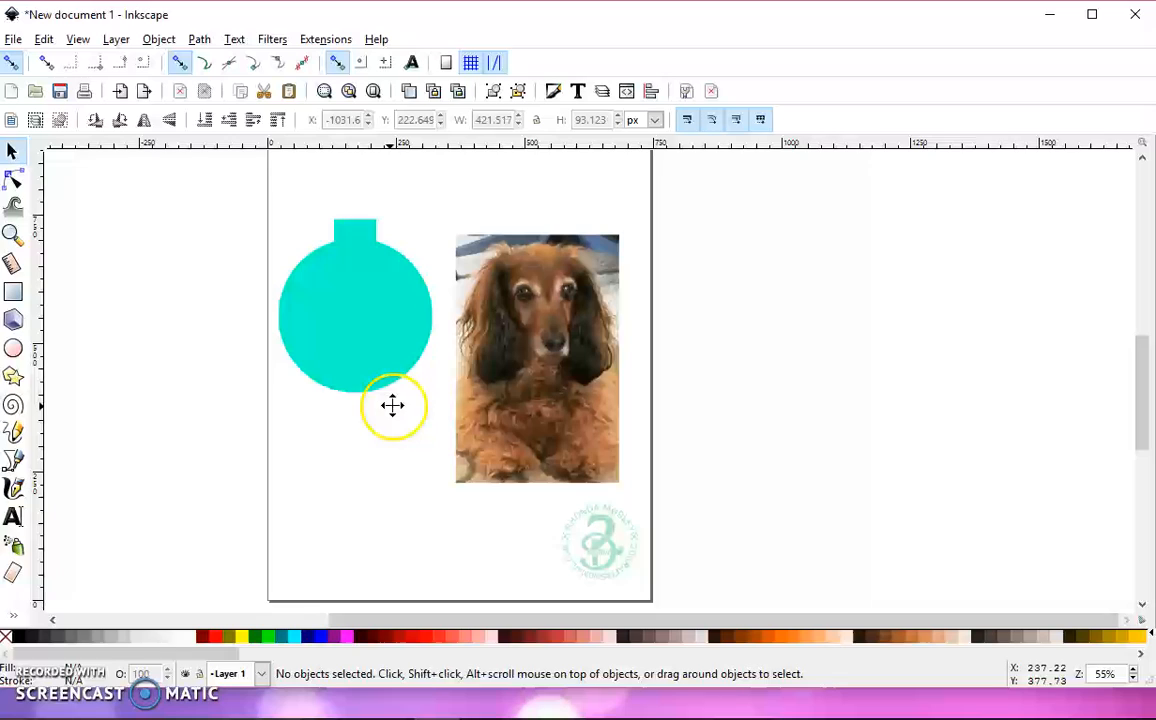
{"action": "left_click", "coordinate": [362, 303]}
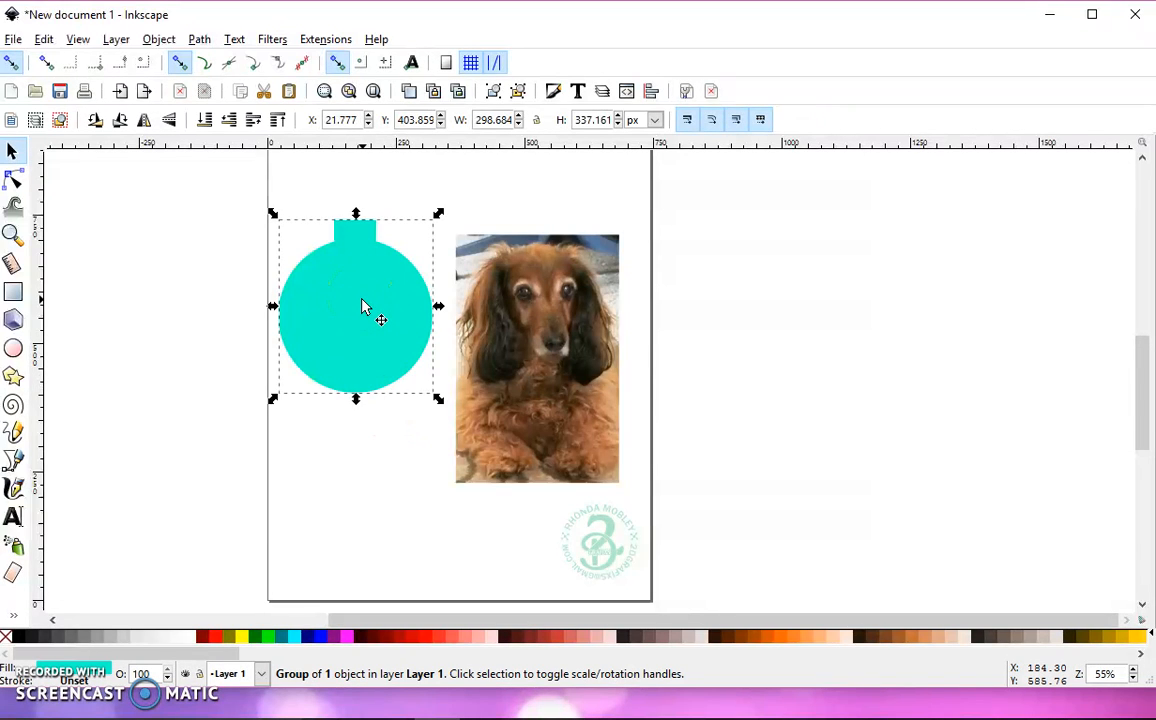
{"action": "key", "text": "ctrl"}
{"action": "key", "text": "ctrl+d"}
{"action": "left_click_drag", "start_coordinate": [370, 300], "coordinate": [364, 480]}
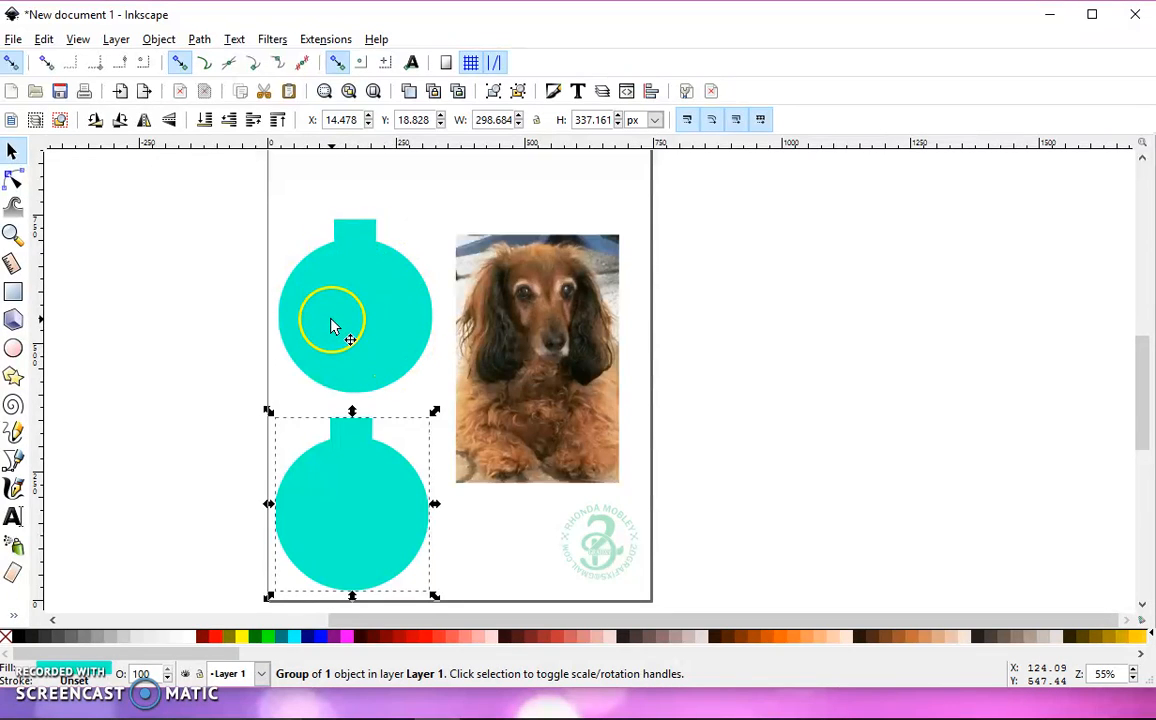
Draw a circle about 248 px wide left of the page and a rectangle about 55 by 73 px overlapping its top.
{"action": "left_click", "coordinate": [12, 352]}
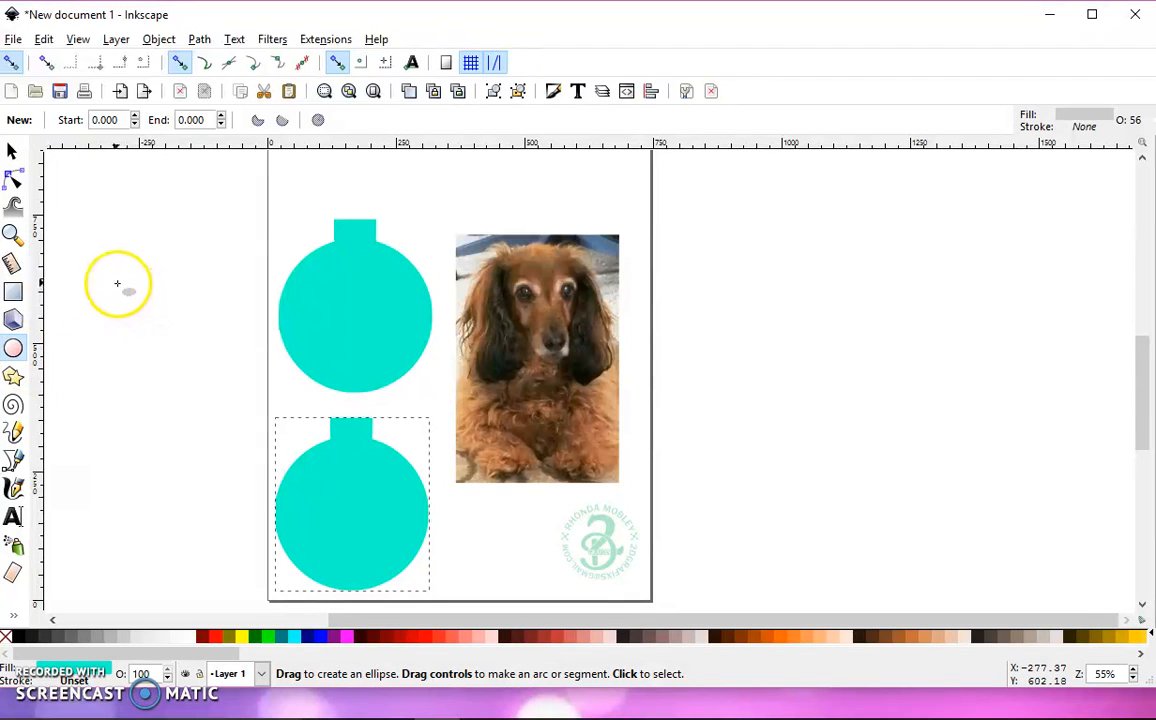
{"action": "left_click_drag", "start_coordinate": [116, 279], "coordinate": [251, 409]}
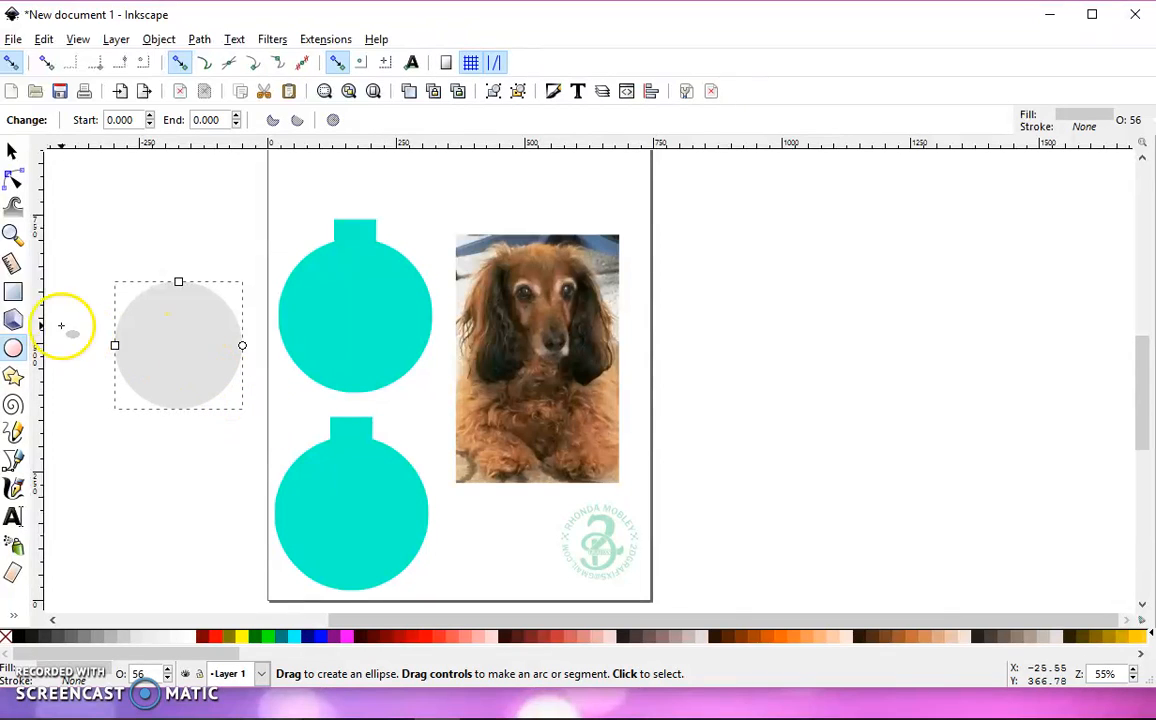
{"action": "left_click", "coordinate": [13, 293]}
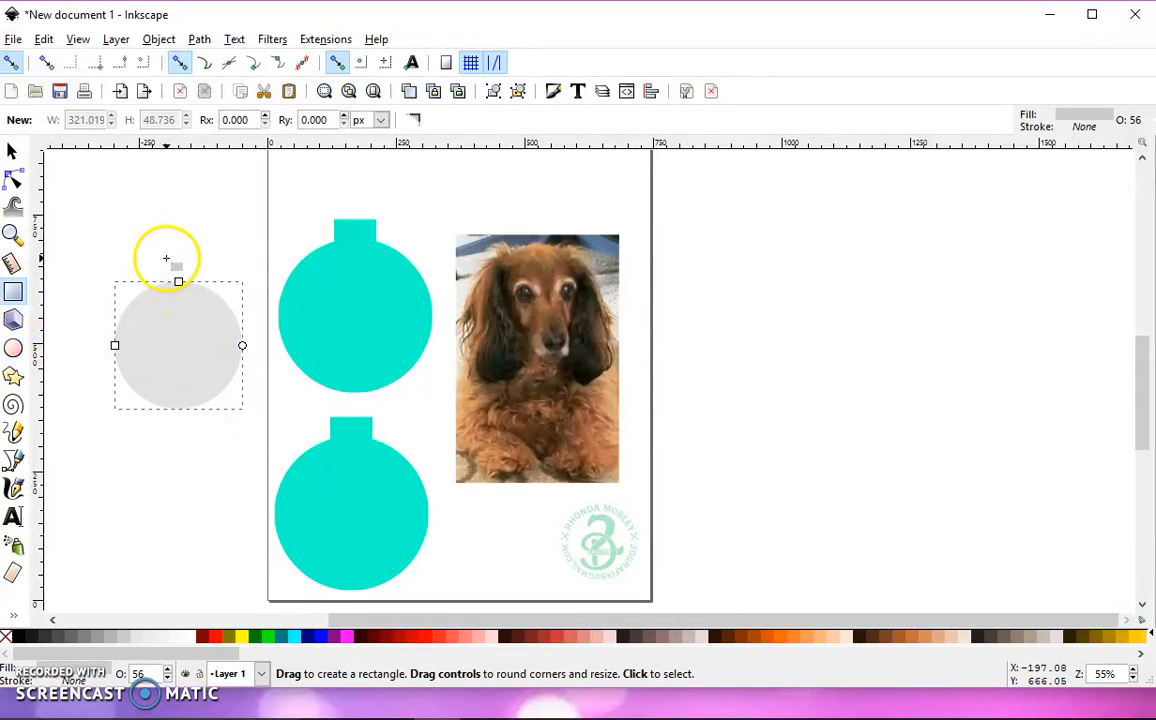
{"action": "left_click_drag", "start_coordinate": [167, 256], "coordinate": [195, 292]}
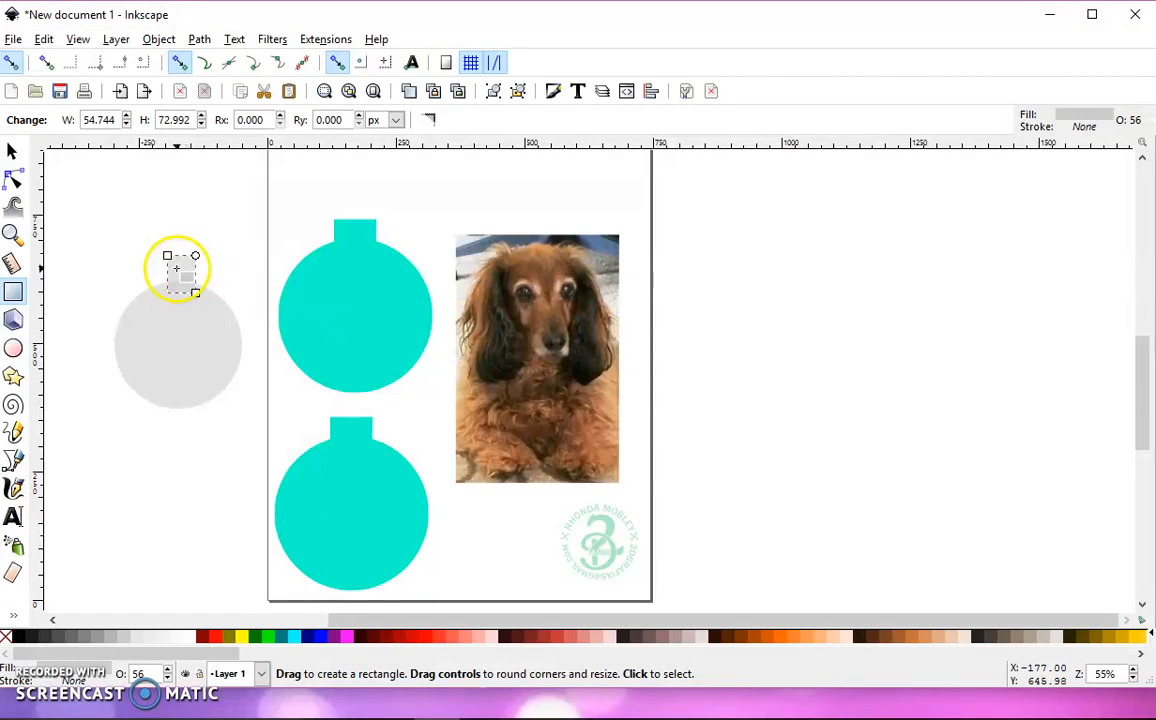
Select the grey circle and rectangle together and centre them on a vertical axis relative to the last selected object.
{"action": "left_click", "coordinate": [14, 152]}
{"action": "left_click_drag", "start_coordinate": [100, 220], "coordinate": [262, 460]}
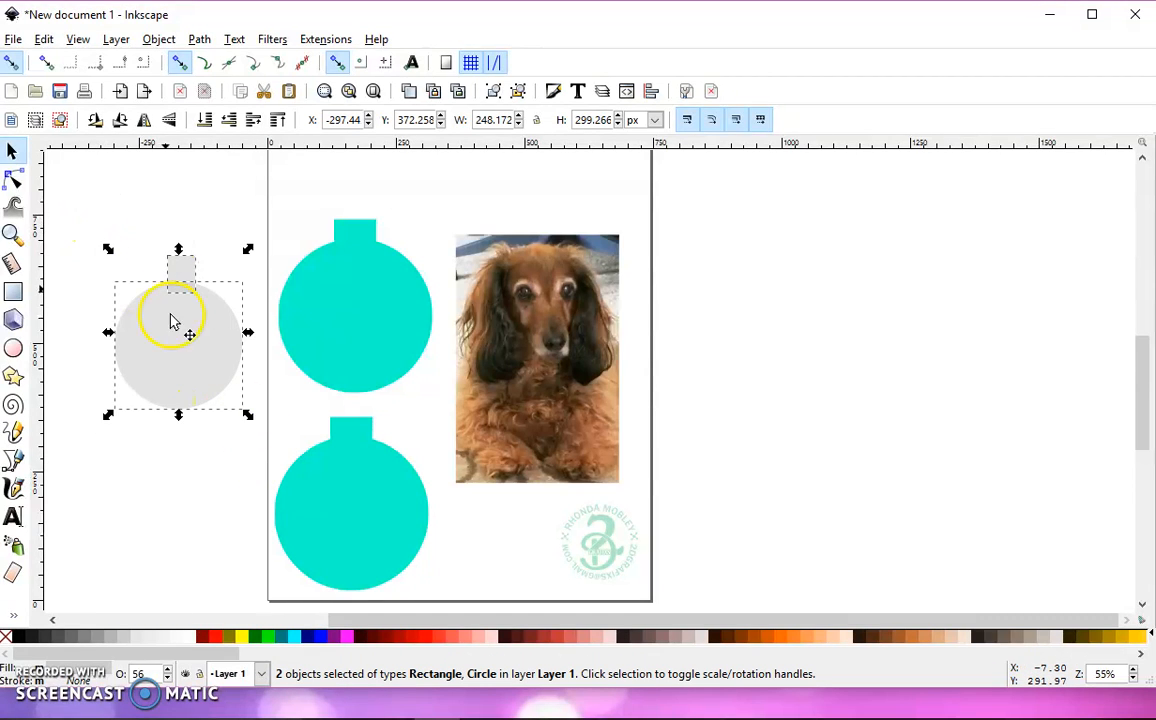
{"action": "left_click", "coordinate": [142, 176]}
{"action": "left_click", "coordinate": [188, 278]}
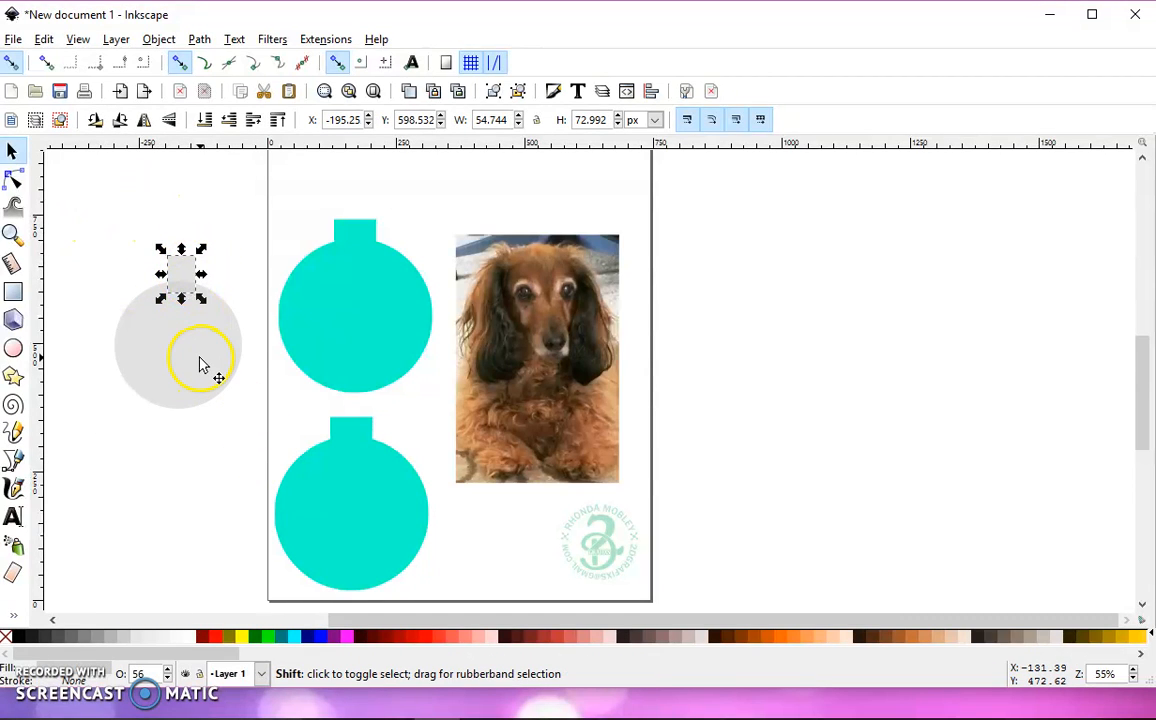
{"action": "left_click", "coordinate": [203, 367], "text": "shift"}
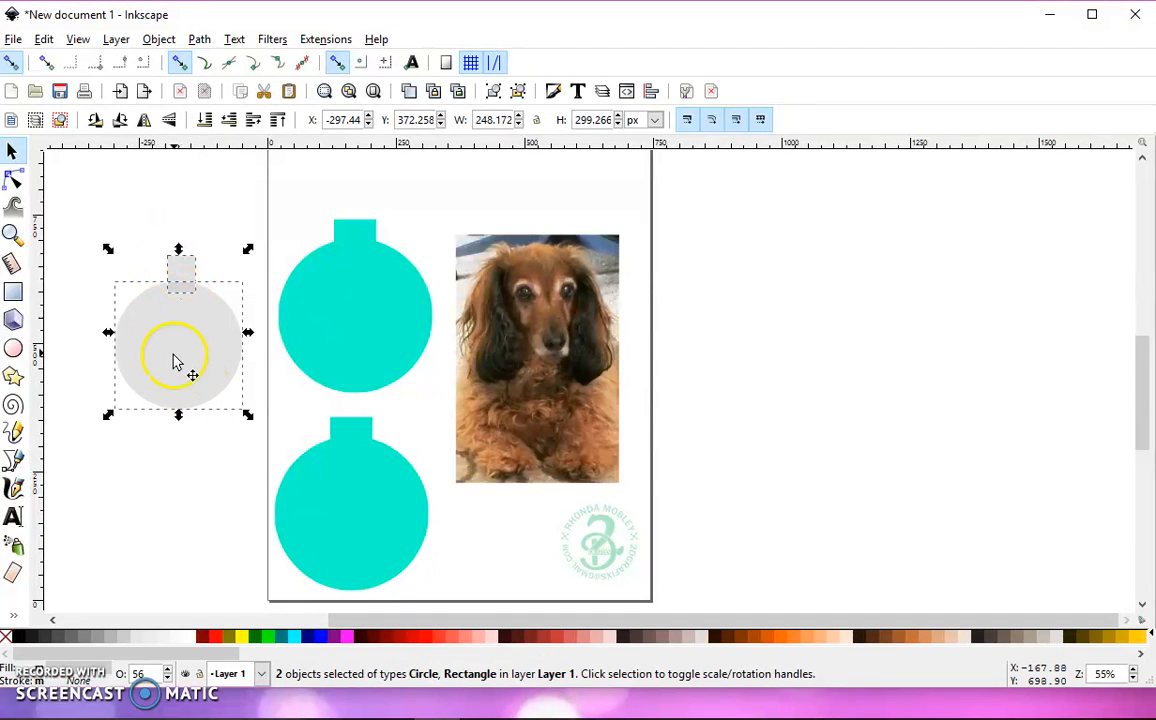
{"action": "left_click", "coordinate": [652, 91]}
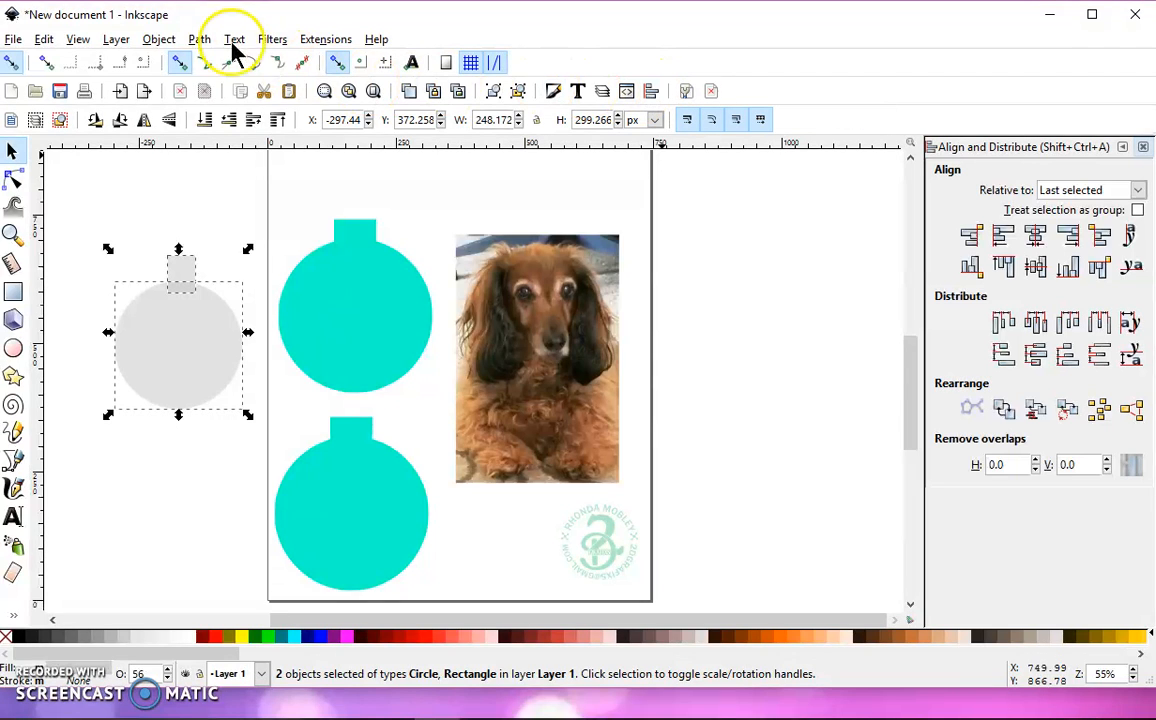
{"action": "left_click", "coordinate": [159, 39]}
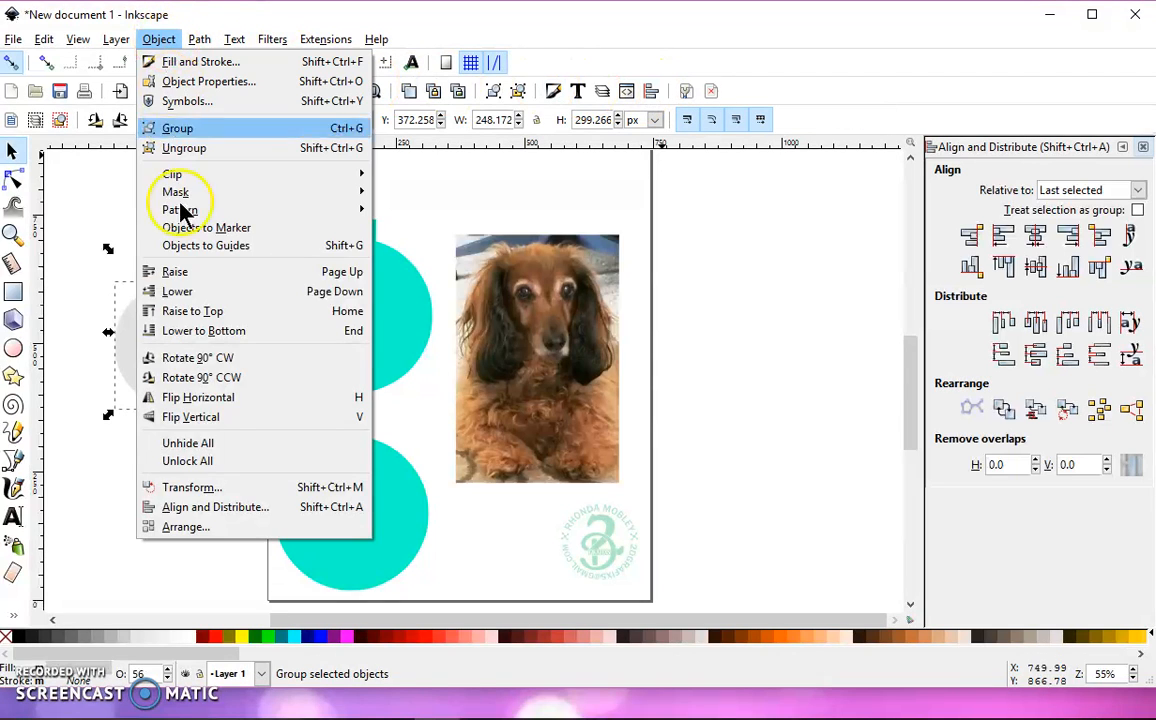
{"action": "left_click", "coordinate": [300, 508]}
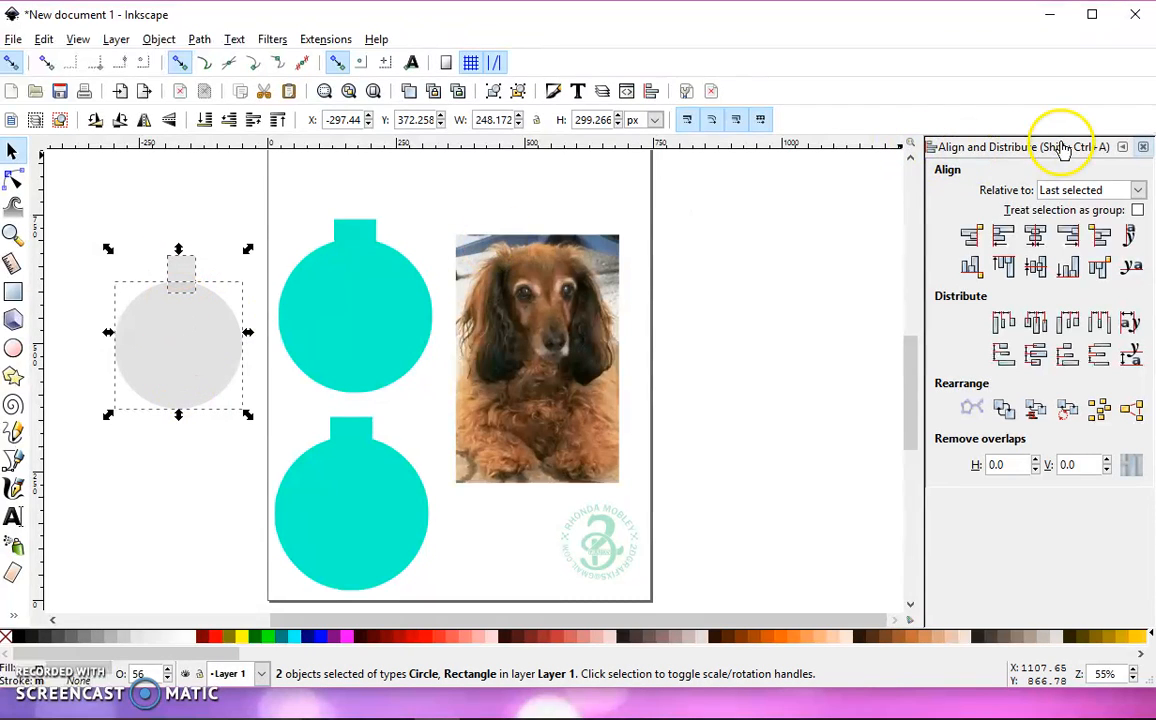
{"action": "left_click", "coordinate": [1036, 238]}
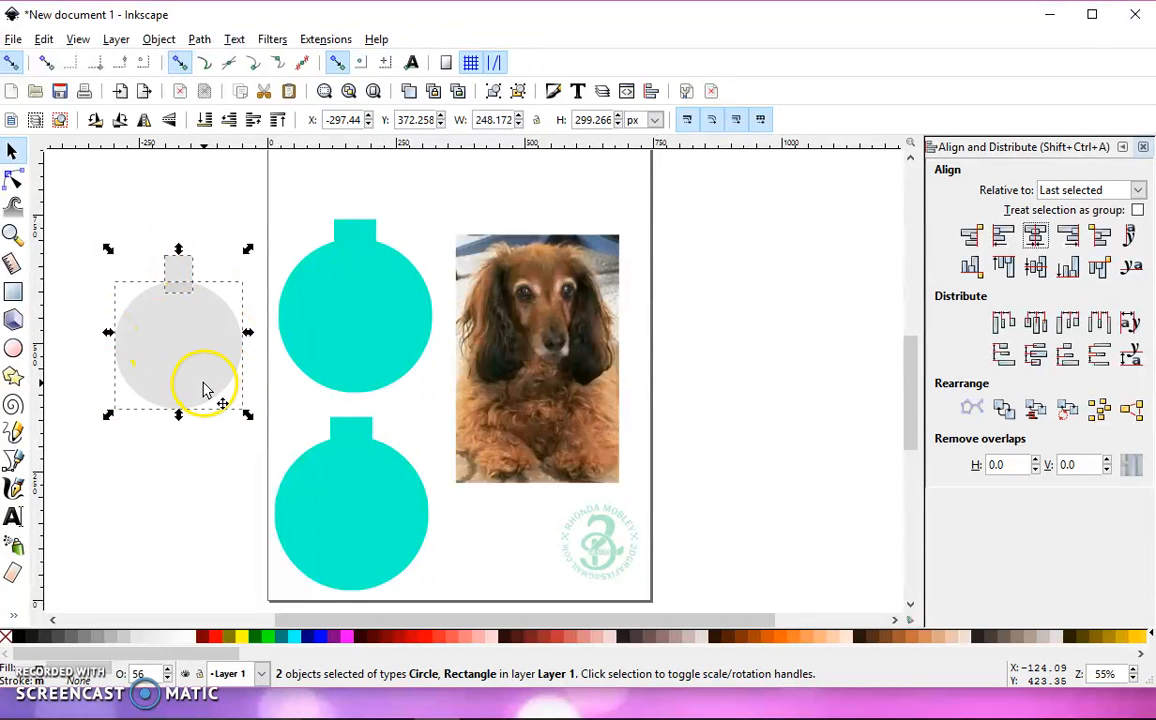
Unite the grey circle and rectangle into one shape with Union, and delete that practice shape.
{"action": "left_click", "coordinate": [159, 41]}
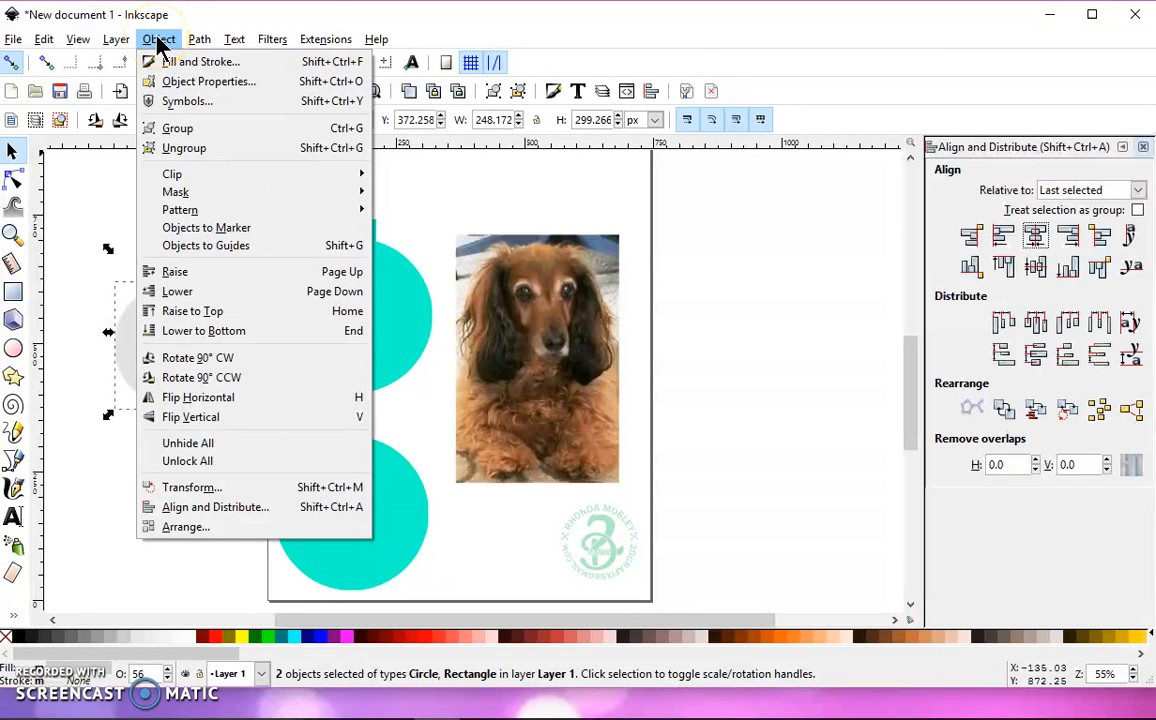
{"action": "left_click", "coordinate": [199, 41]}
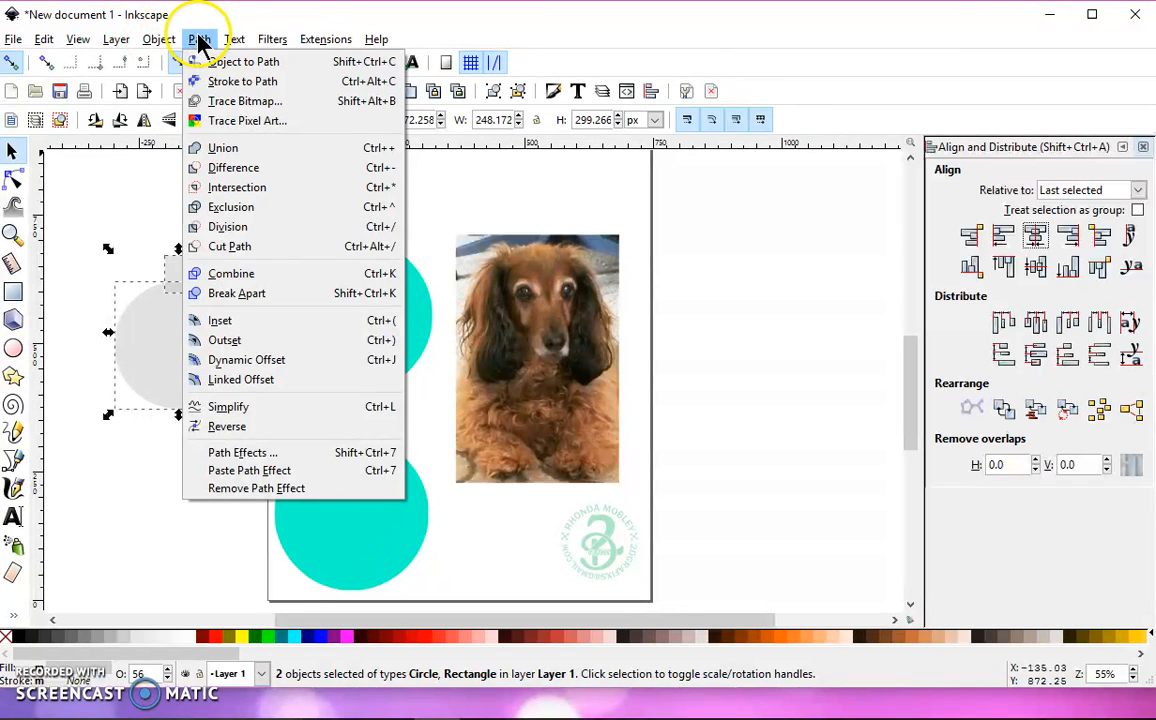
{"action": "left_click", "coordinate": [215, 147]}
{"action": "left_click_drag", "start_coordinate": [168, 354], "coordinate": [184, 364]}
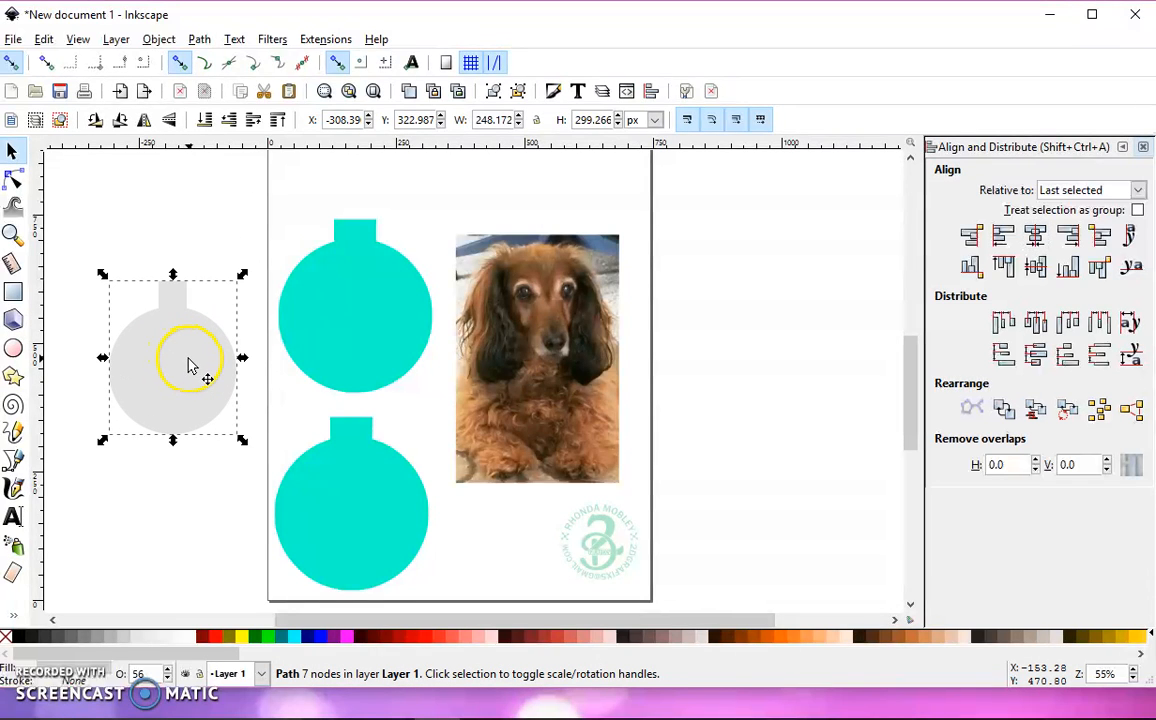
{"action": "key", "text": "Delete"}
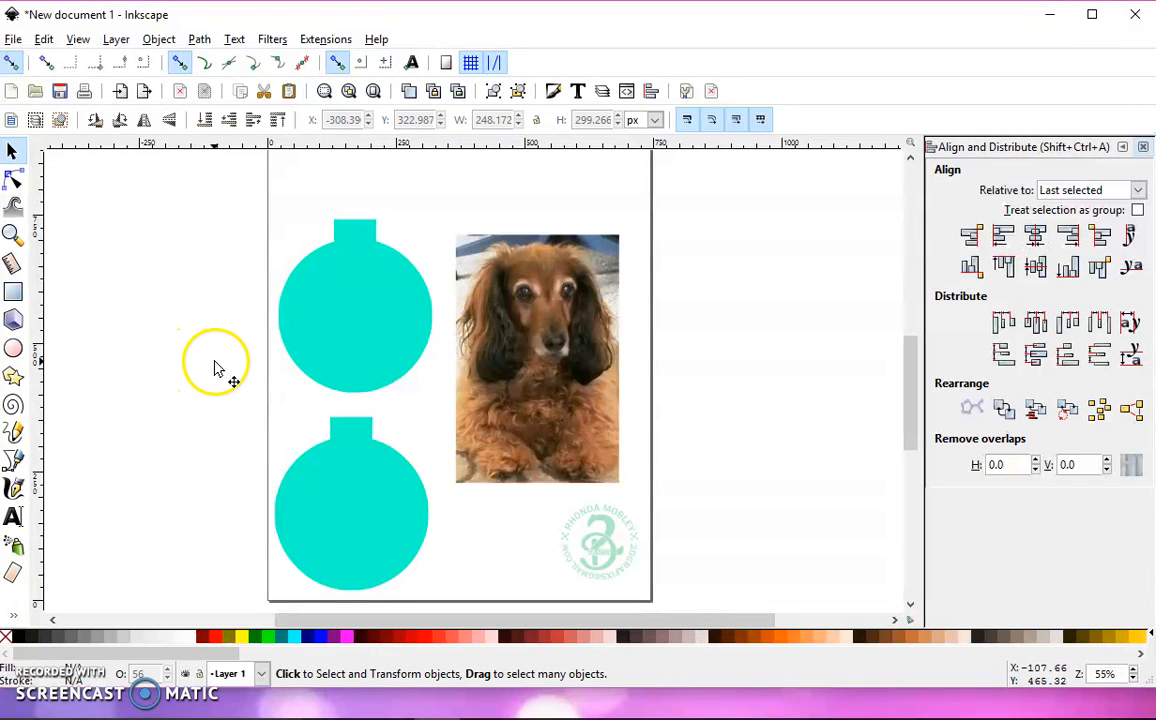
Ungroup the upper ornament template, and check the object types of the template and the dog photo.
{"action": "left_click", "coordinate": [366, 305]}
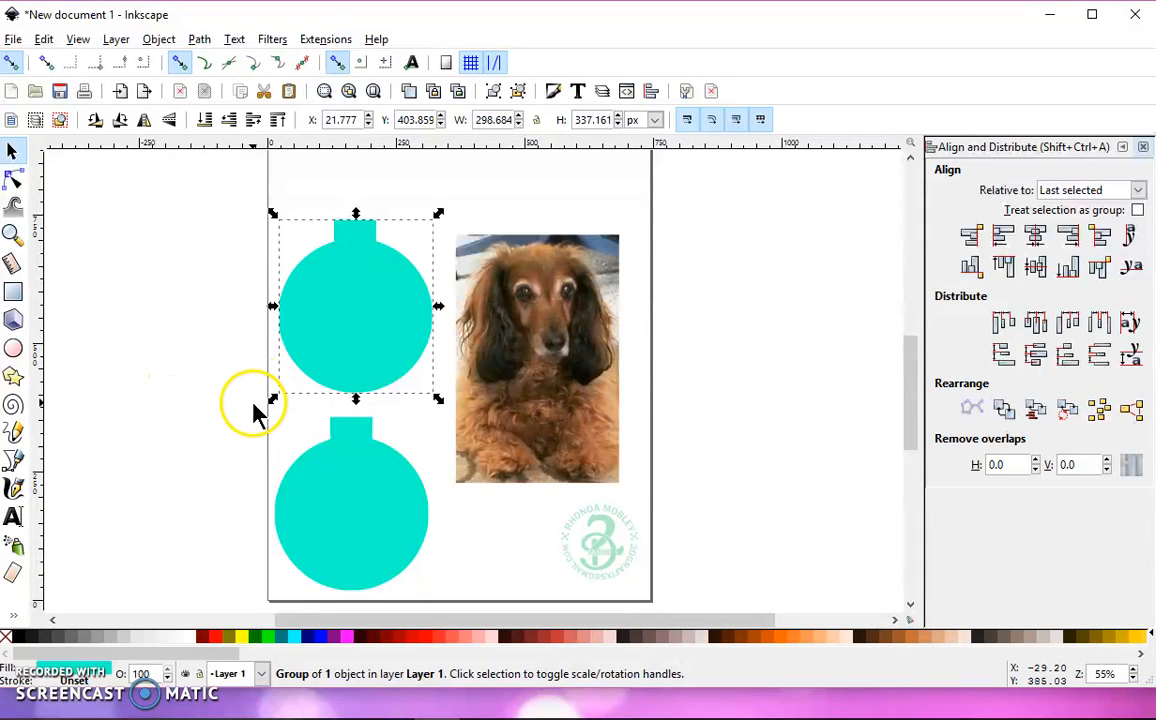
{"action": "left_click", "coordinate": [520, 92]}
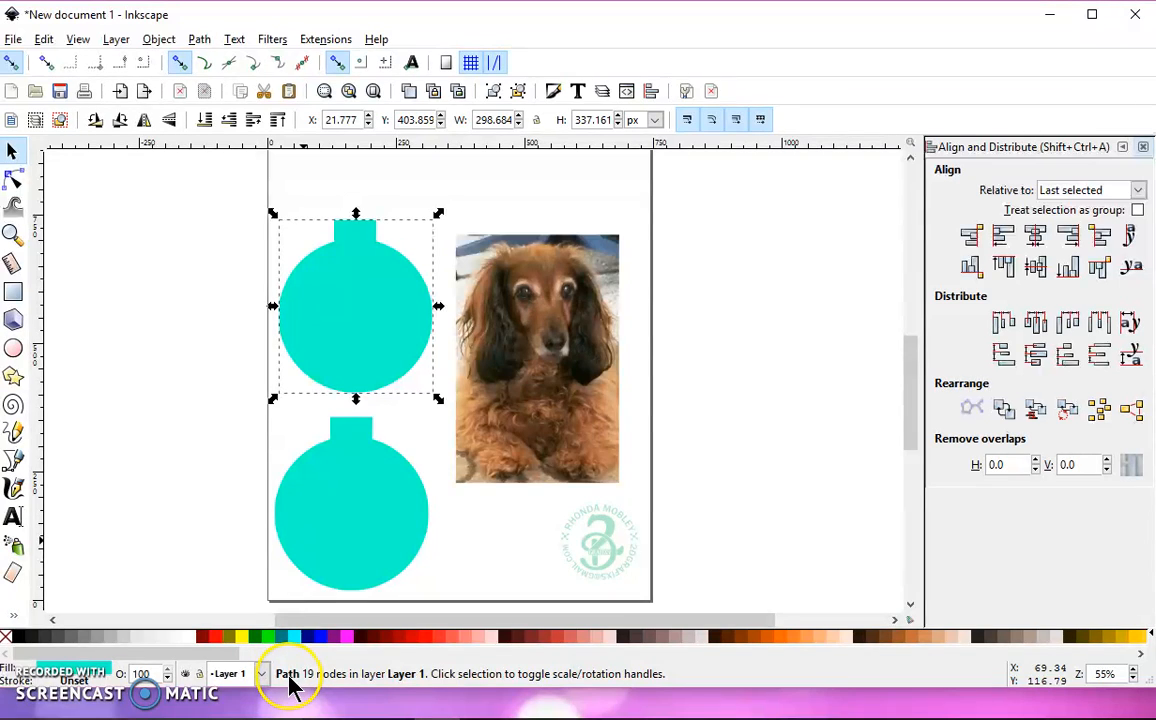
{"action": "left_click", "coordinate": [580, 377]}
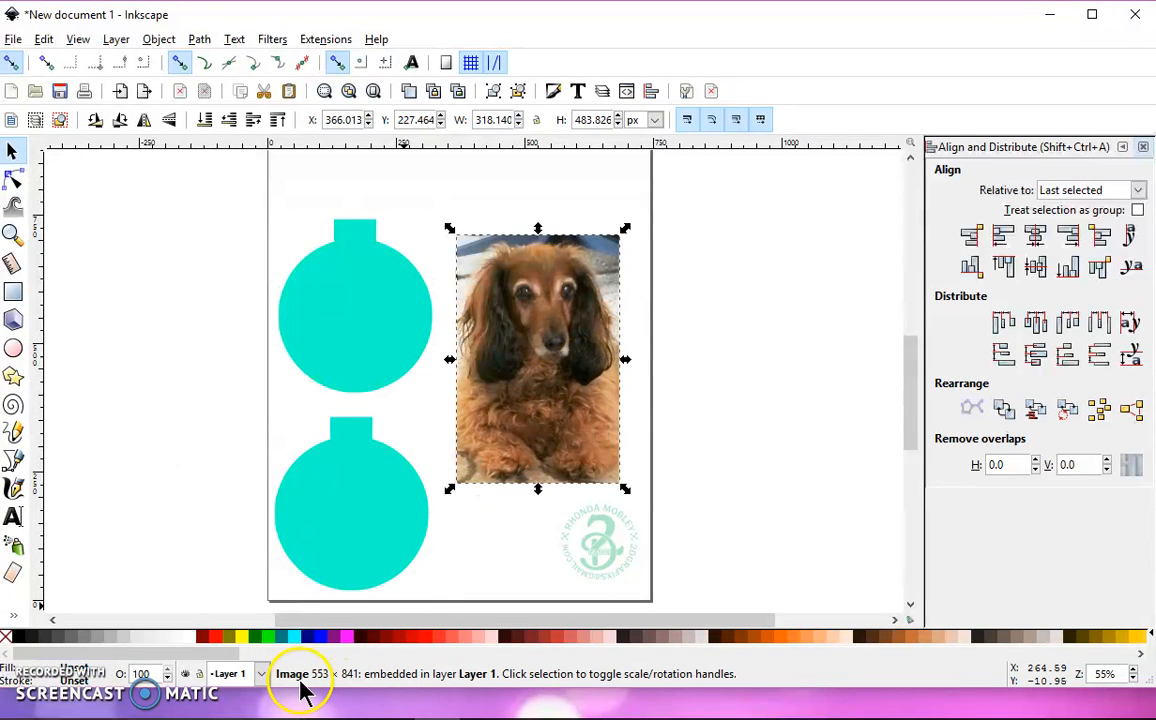
Move the upper ornament template over the dog's face in the photo and close the alignment settings.
{"action": "left_click", "coordinate": [318, 314]}
{"action": "left_click_drag", "start_coordinate": [324, 310], "coordinate": [520, 320]}
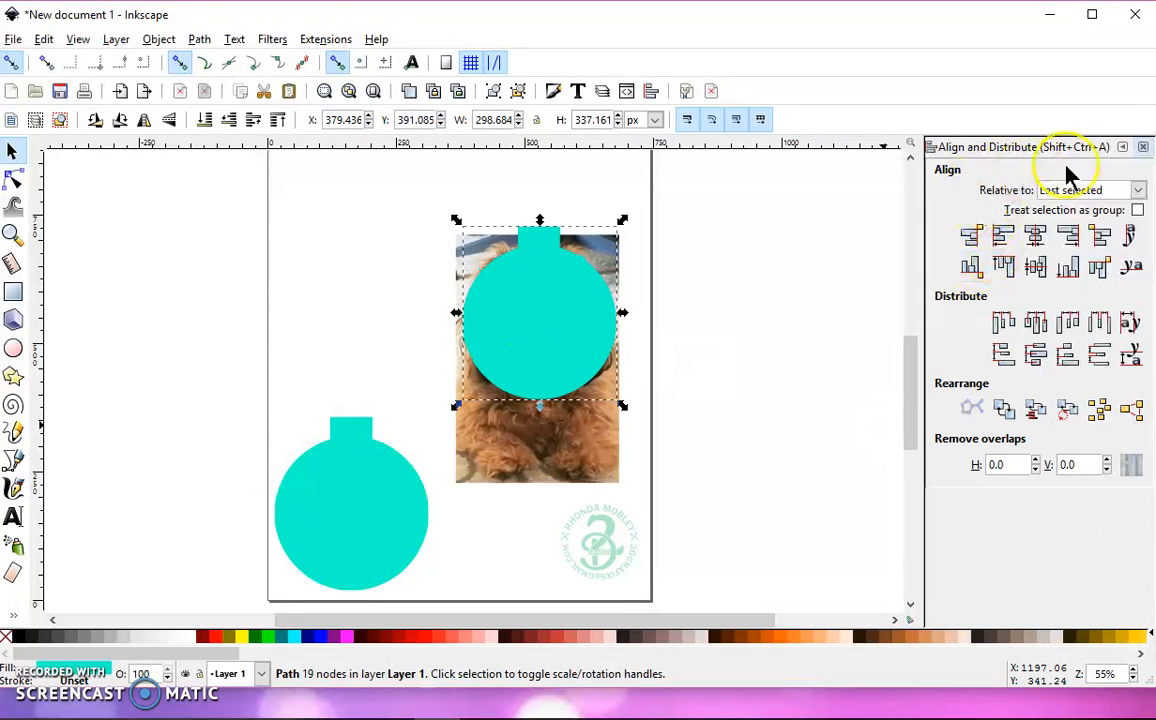
{"action": "left_click", "coordinate": [1145, 150]}
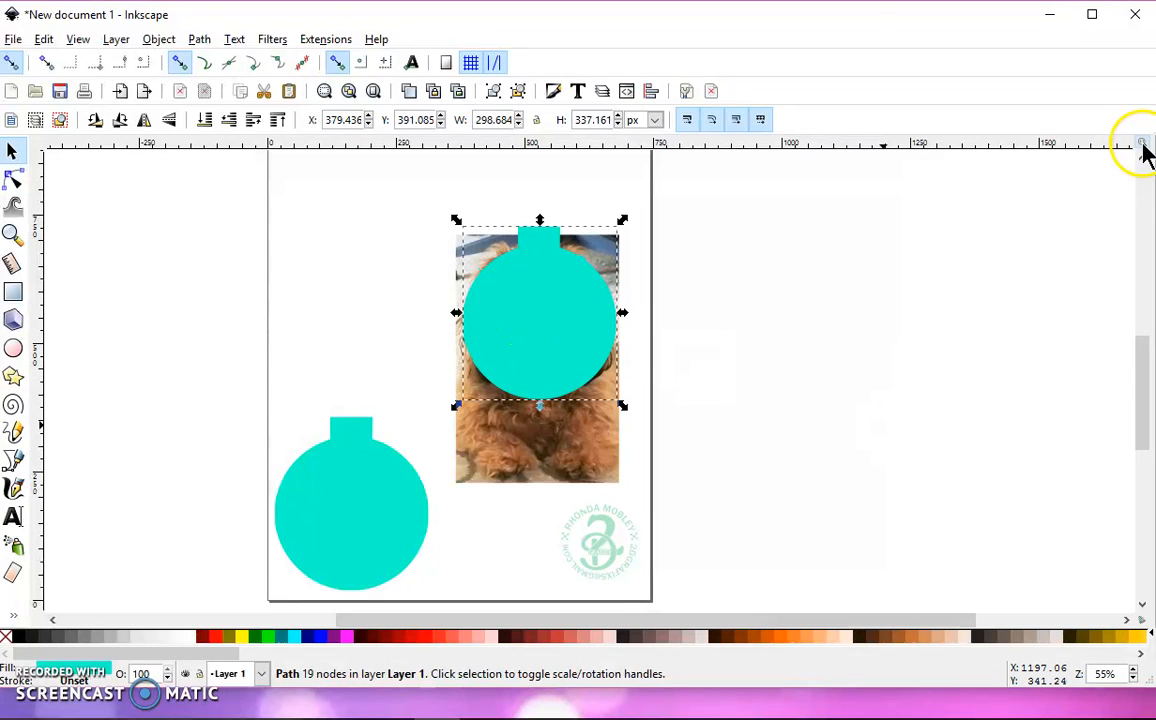
Lower the opacity of the ornament template over the photo to 55.3%.
{"action": "left_click", "coordinate": [554, 93]}
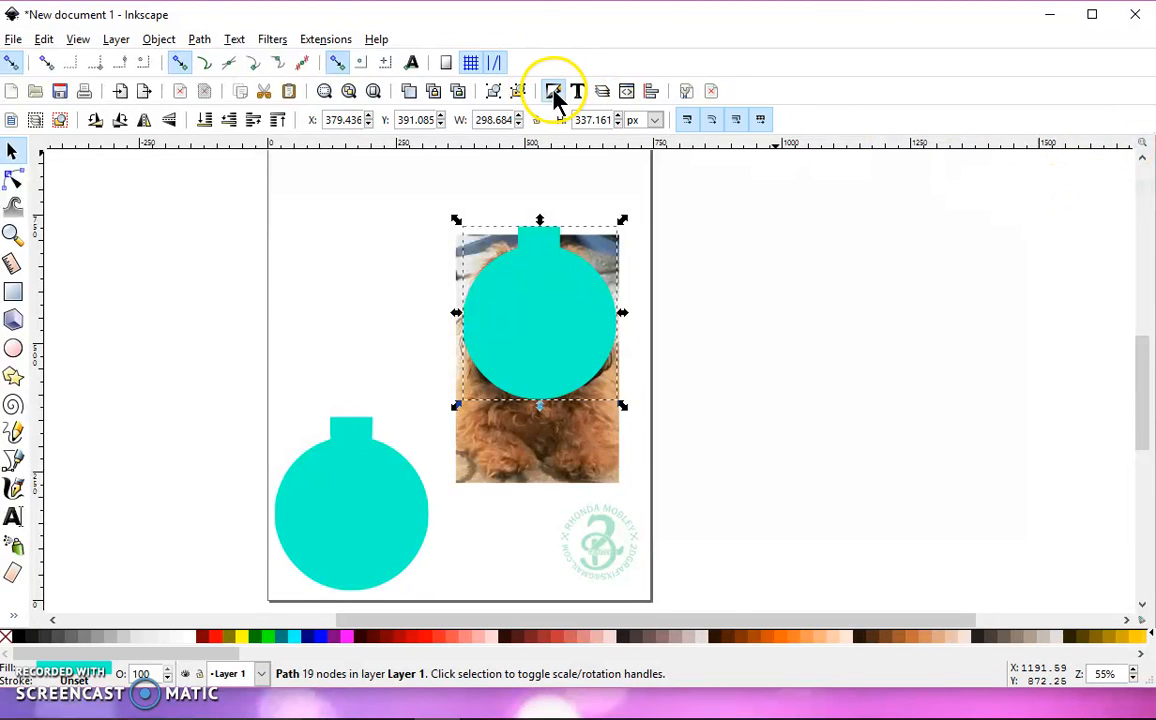
{"action": "left_click", "coordinate": [152, 40]}
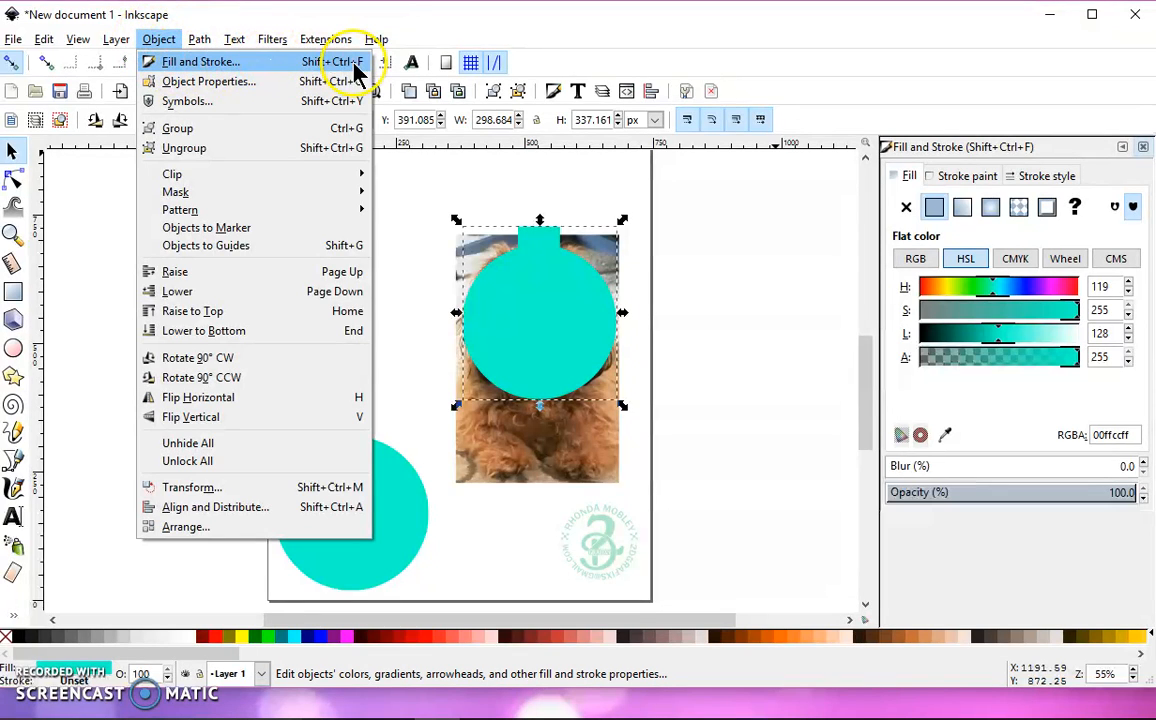
{"action": "left_click", "coordinate": [593, 26]}
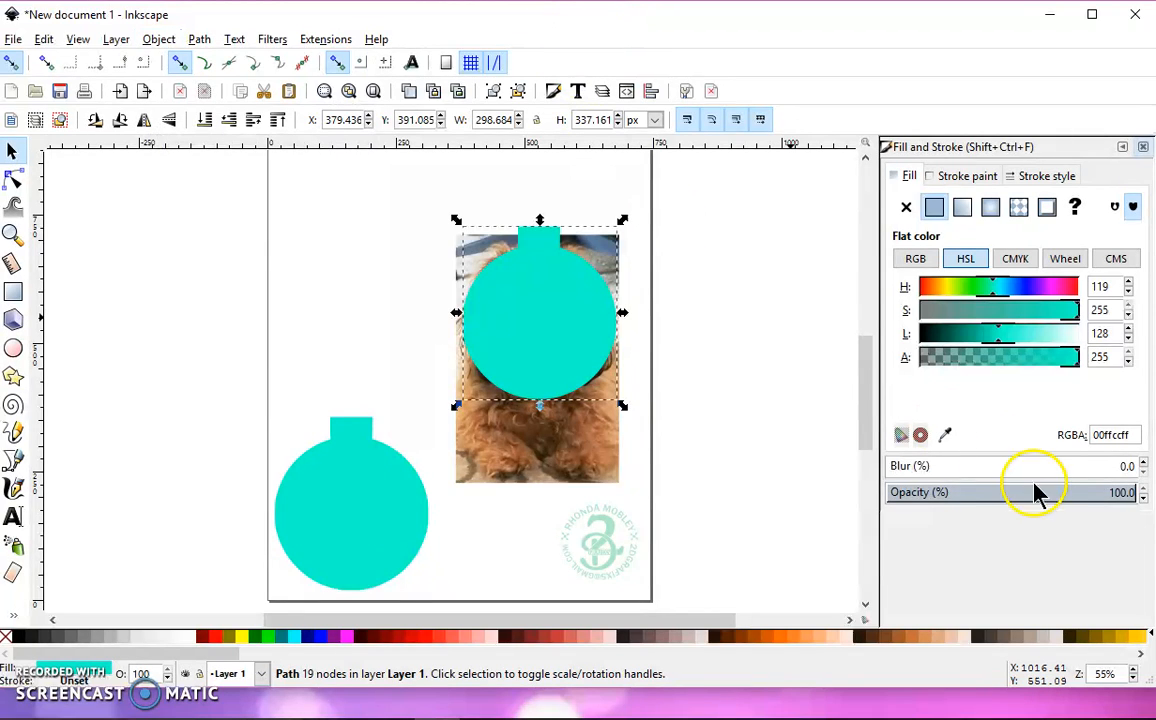
{"action": "left_click", "coordinate": [588, 318]}
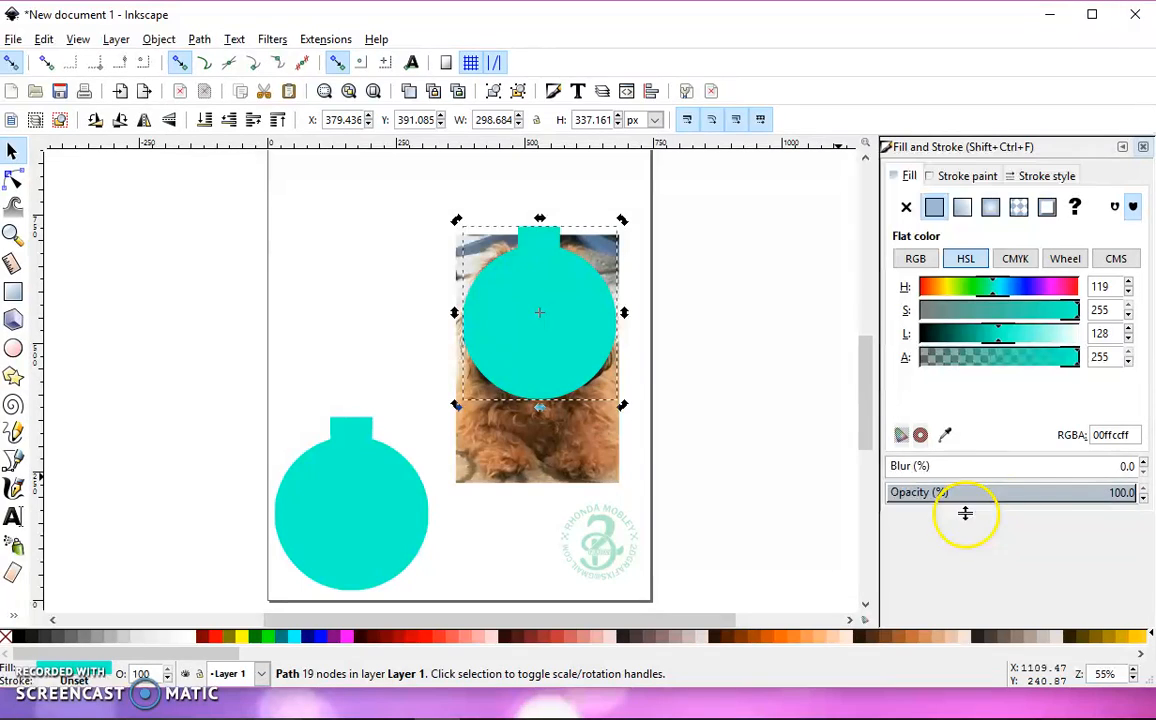
{"action": "left_click_drag", "start_coordinate": [960, 487], "coordinate": [972, 500]}
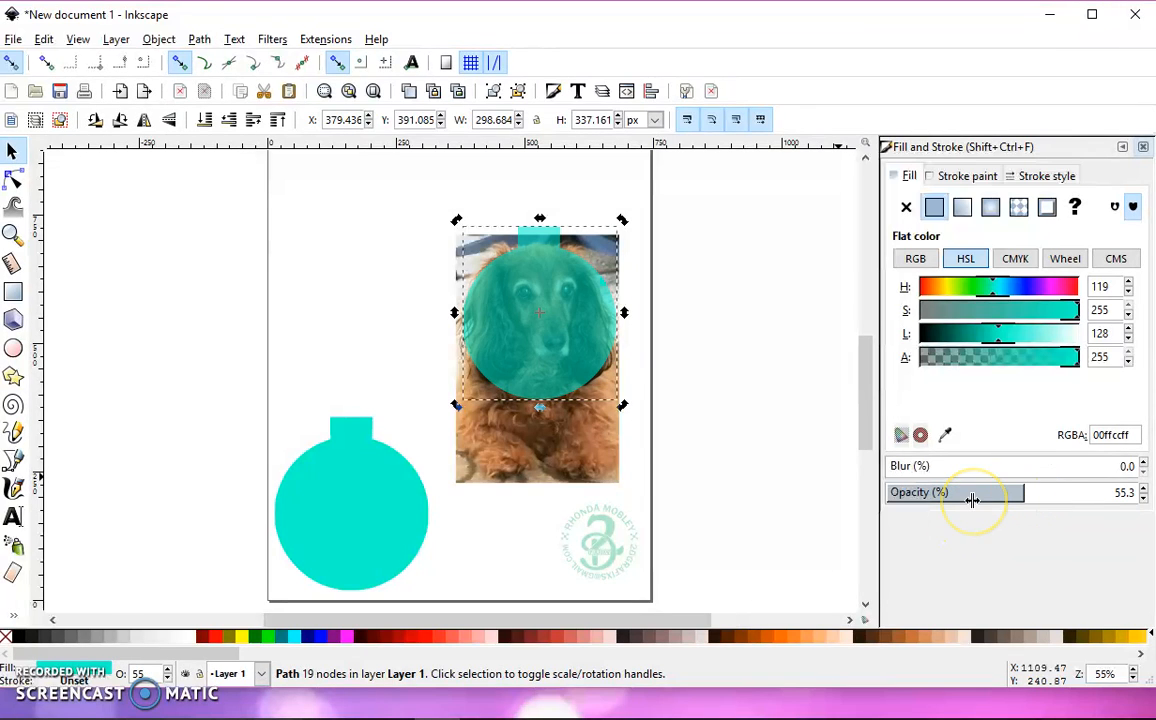
Try the translucent template slightly higher on the photo, and move it off the image to above the other ornament.
{"action": "left_click_drag", "start_coordinate": [573, 317], "coordinate": [574, 303]}
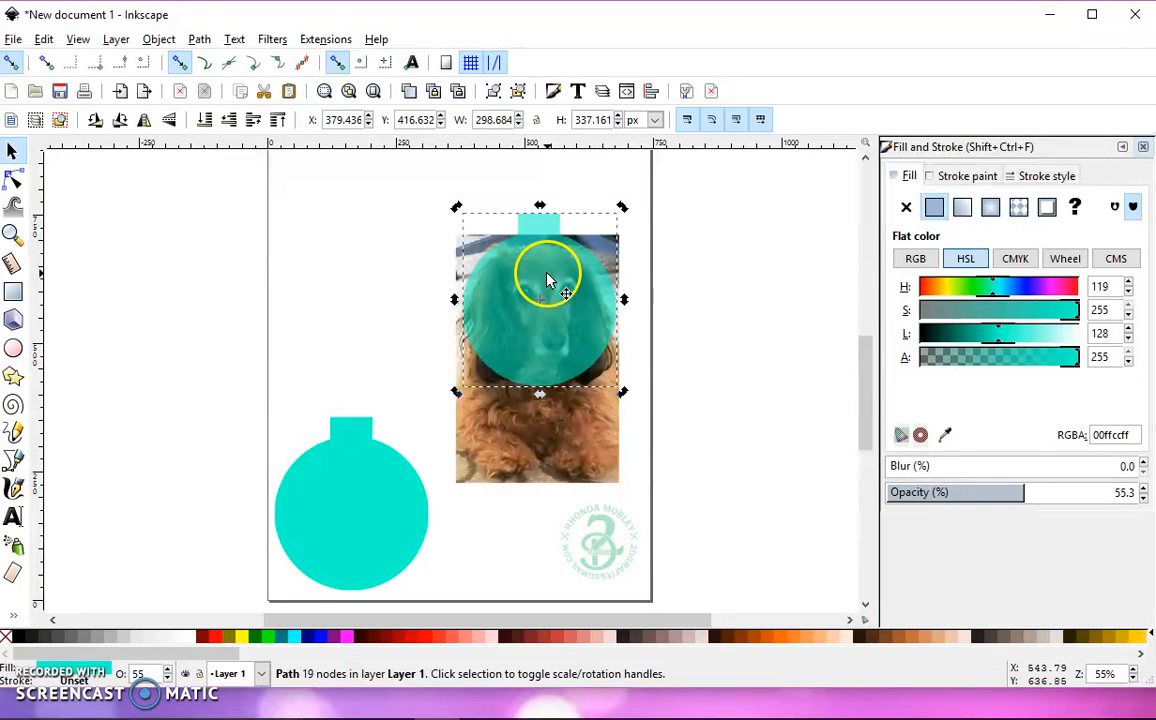
{"action": "left_click_drag", "start_coordinate": [548, 278], "coordinate": [346, 316]}
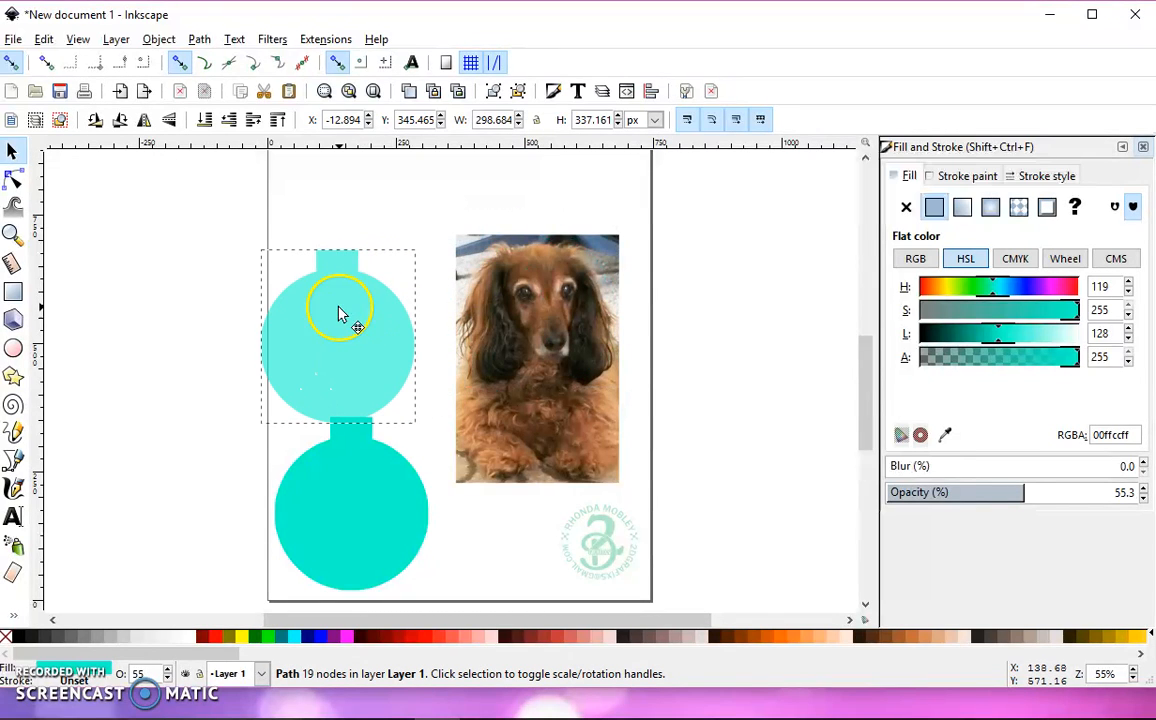
Draw a grey rectangle about 325 px wide along the photo's top edge and stretch it upward to about 77 px high.
{"action": "left_click", "coordinate": [13, 291]}
{"action": "left_click_drag", "start_coordinate": [452, 212], "coordinate": [619, 234]}
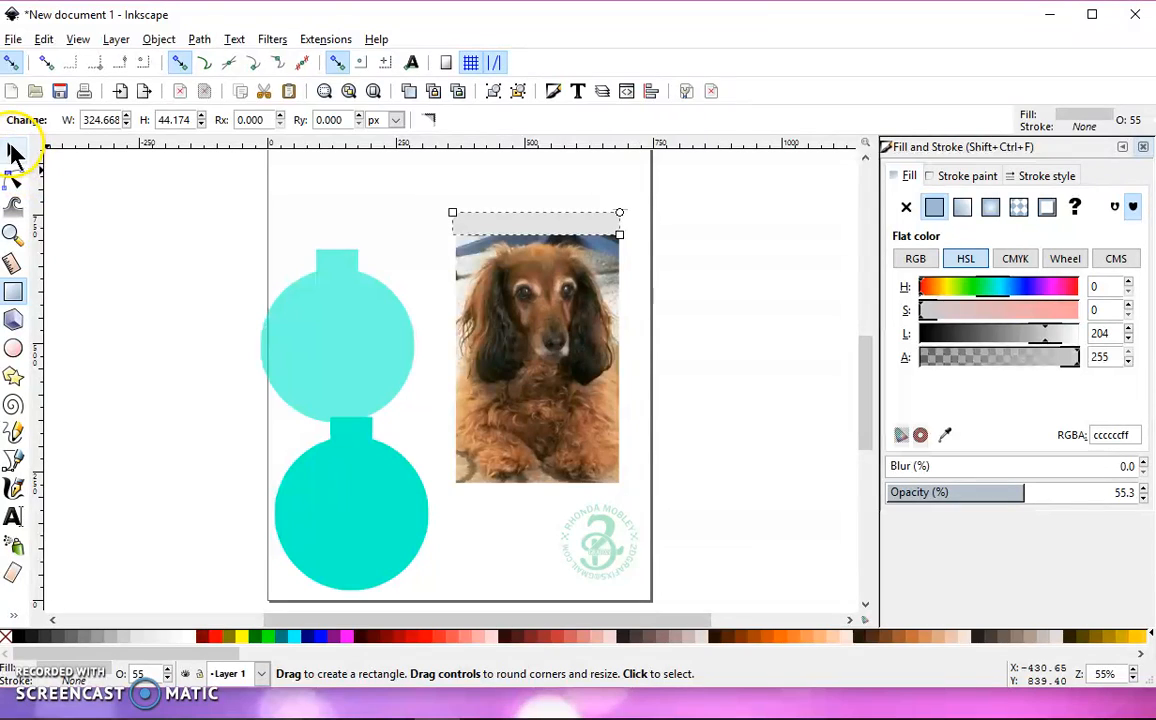
{"action": "left_click", "coordinate": [12, 150]}
{"action": "left_click_drag", "start_coordinate": [537, 207], "coordinate": [537, 189]}
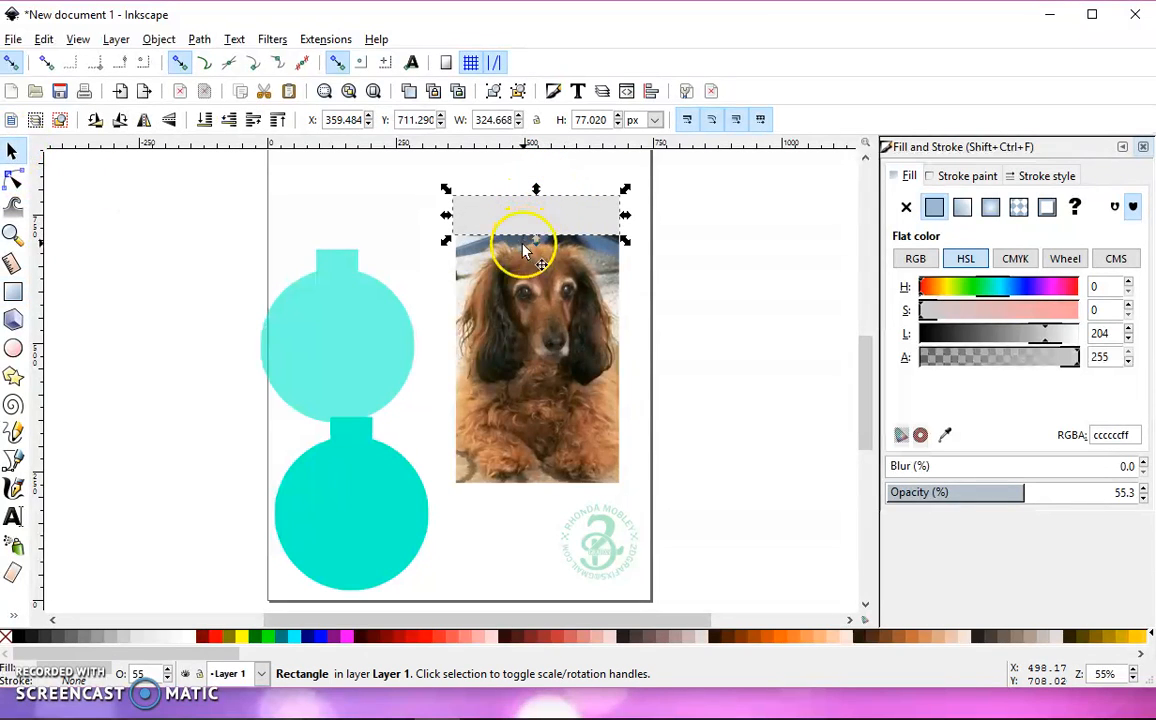
Group the grey rectangle with the dog photo beneath it.
{"action": "left_click", "coordinate": [527, 300], "text": "shift"}
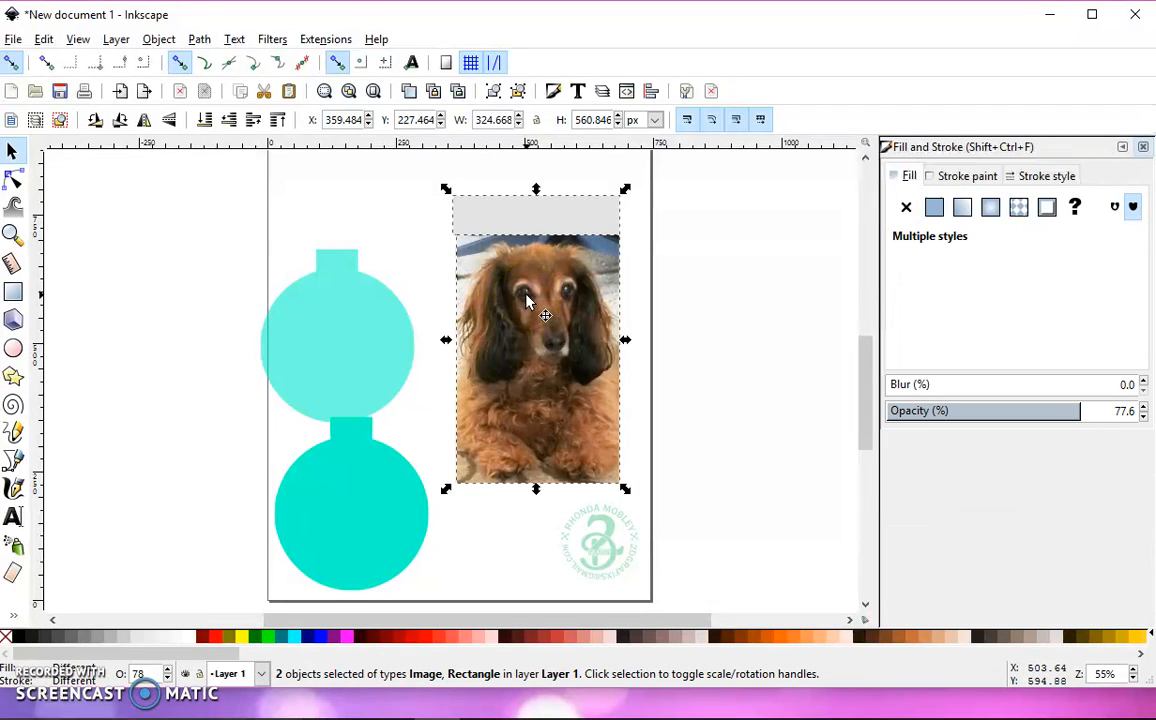
{"action": "left_click", "coordinate": [492, 96]}
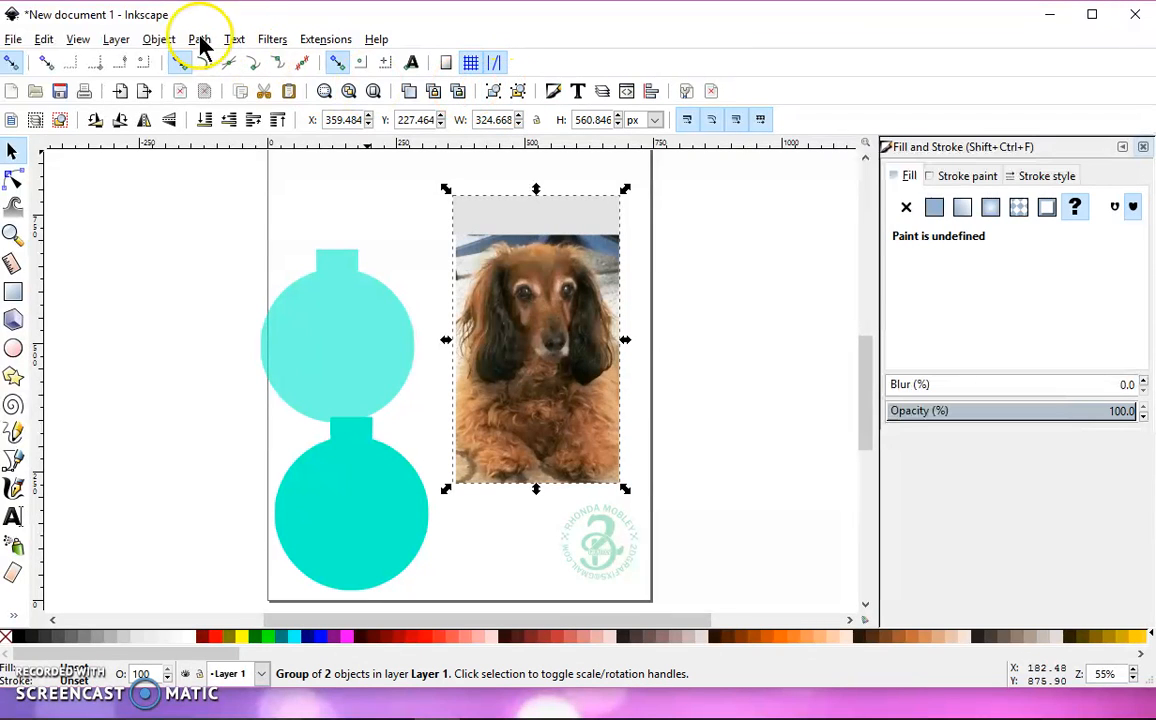
{"action": "left_click", "coordinate": [166, 41]}
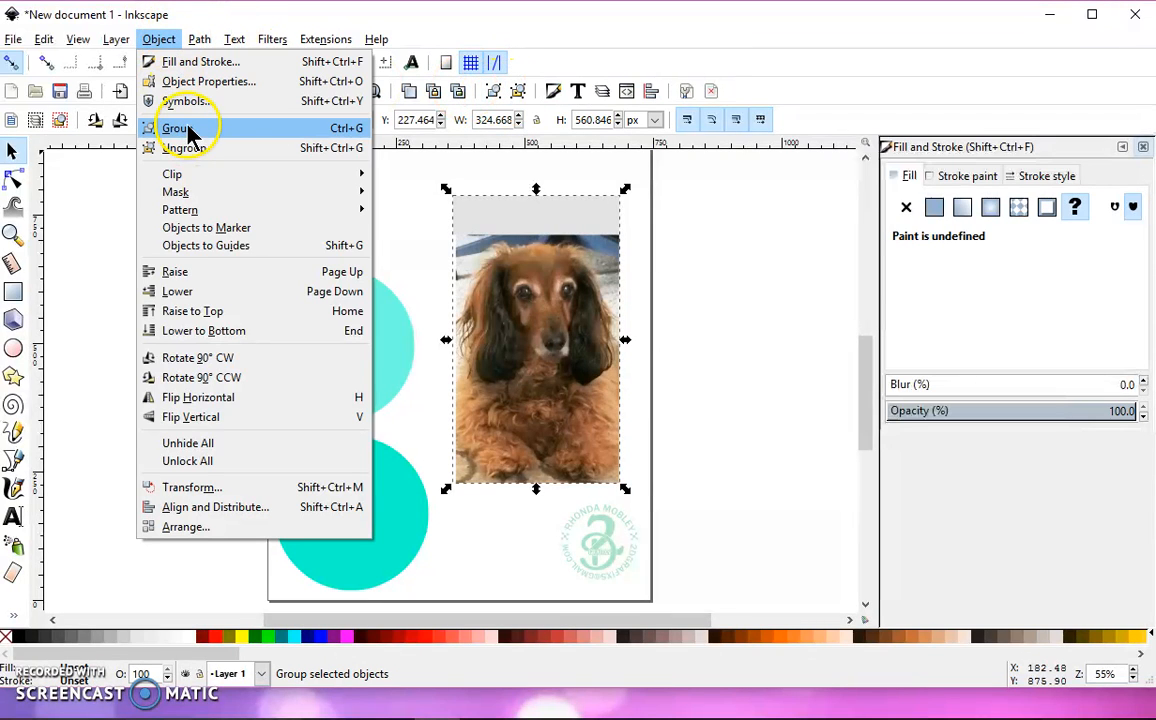
{"action": "left_click", "coordinate": [673, 39]}
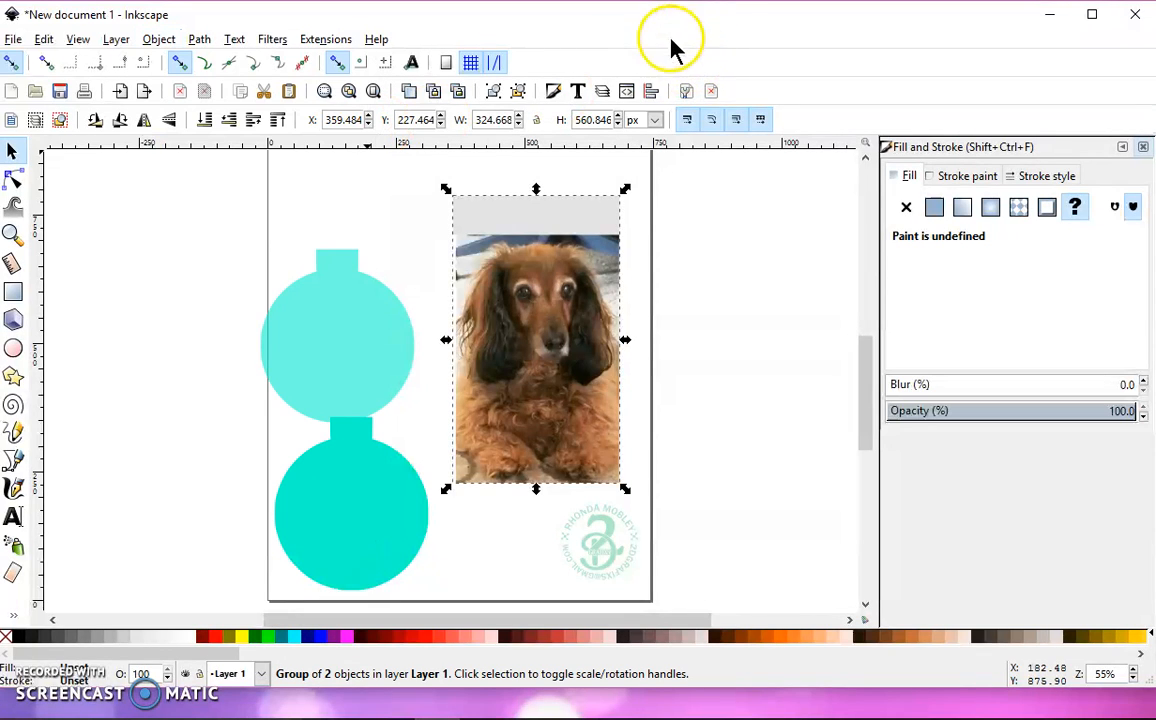
Place the translucent ornament template over the dog's face, raise it to the top, and fine-tune its position.
{"action": "left_click", "coordinate": [380, 335]}
{"action": "left_click_drag", "start_coordinate": [377, 326], "coordinate": [543, 317]}
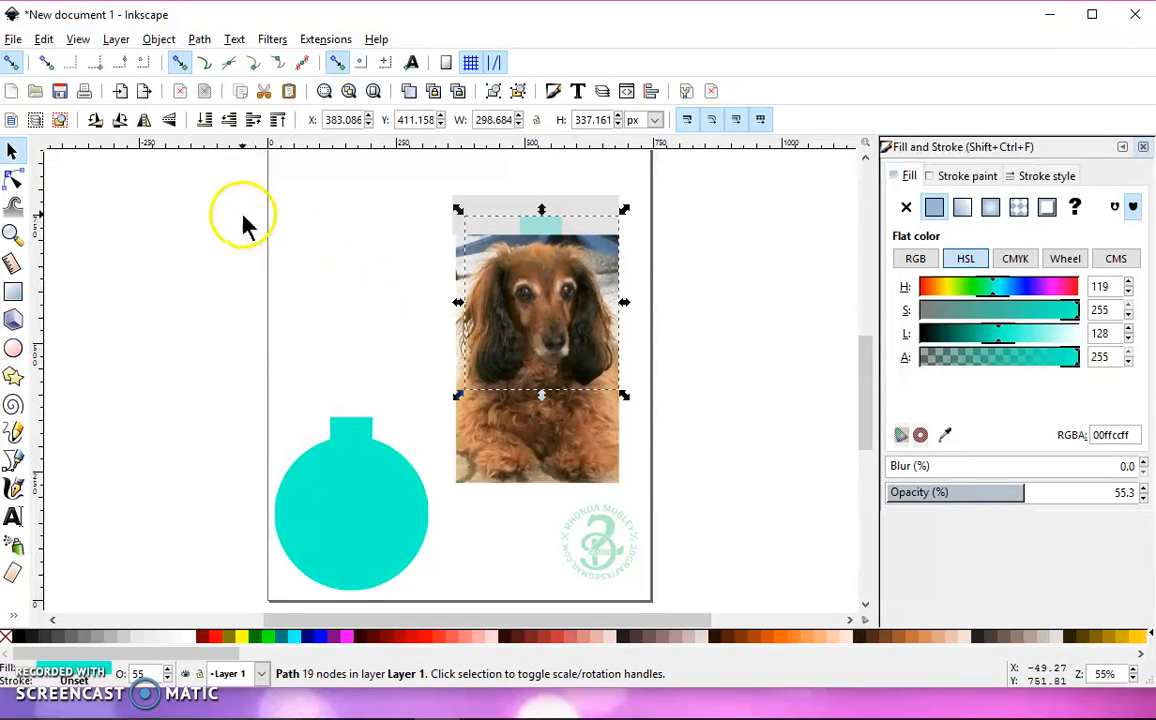
{"action": "left_click", "coordinate": [278, 121]}
{"action": "left_click", "coordinate": [159, 39]}
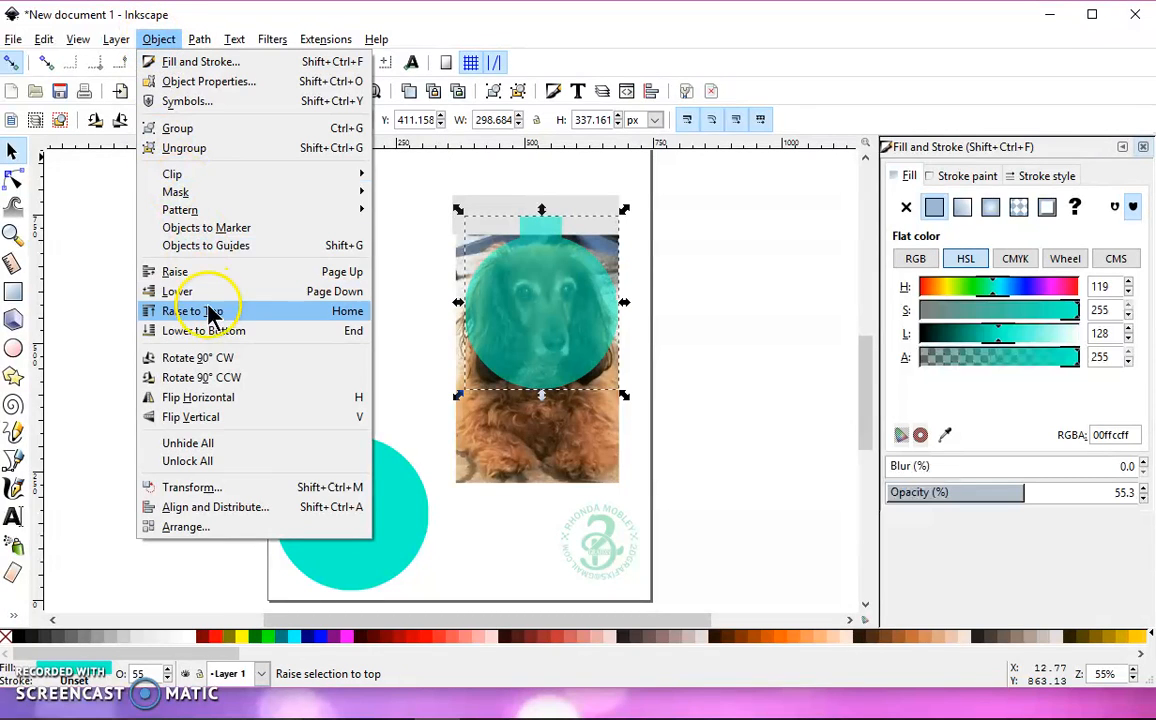
{"action": "left_click", "coordinate": [555, 312]}
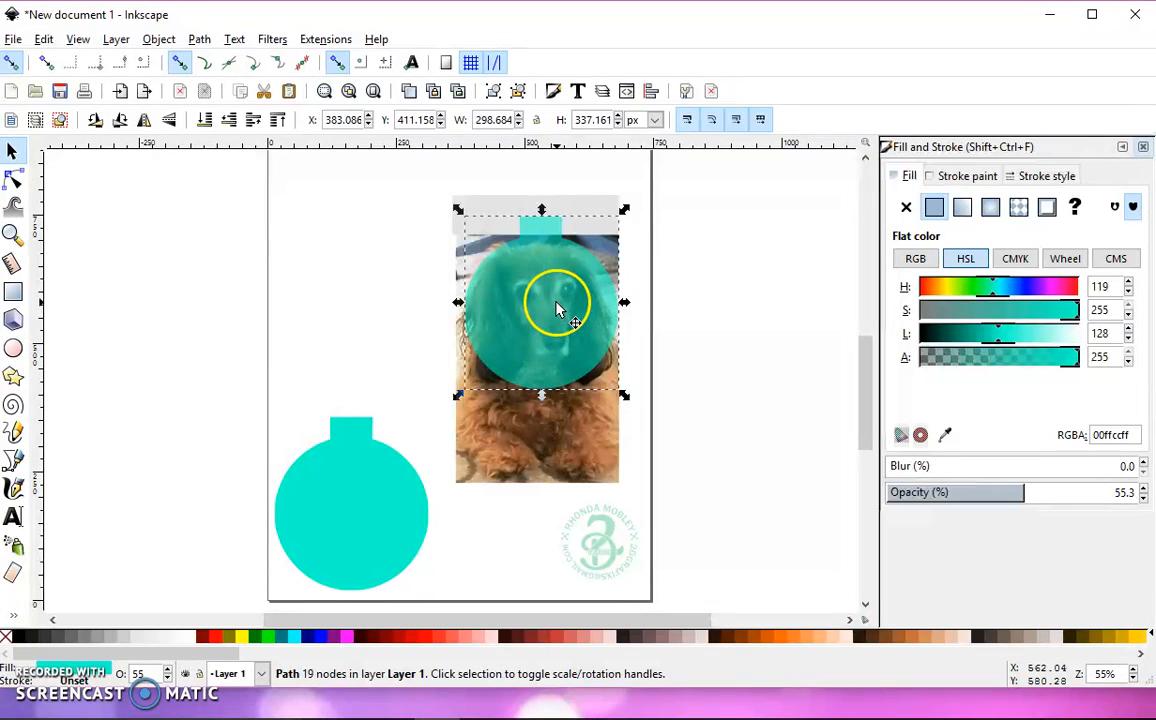
{"action": "left_click_drag", "start_coordinate": [557, 303], "coordinate": [558, 300]}
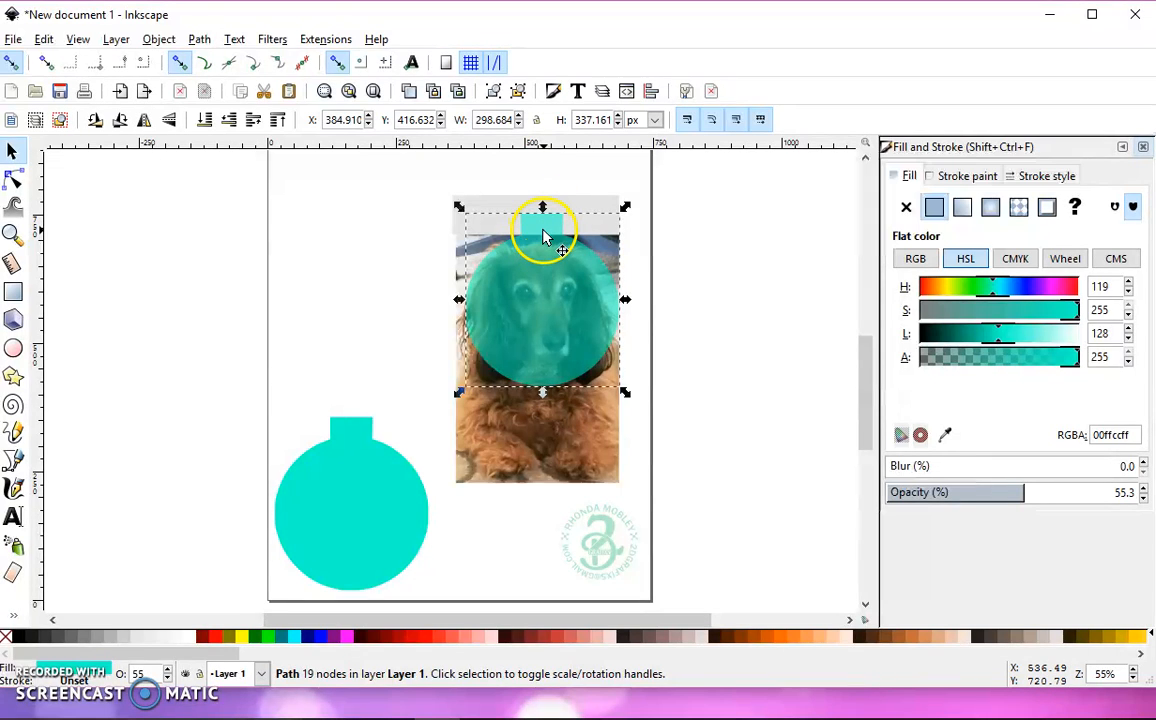
{"action": "left_click_drag", "start_coordinate": [529, 266], "coordinate": [529, 289]}
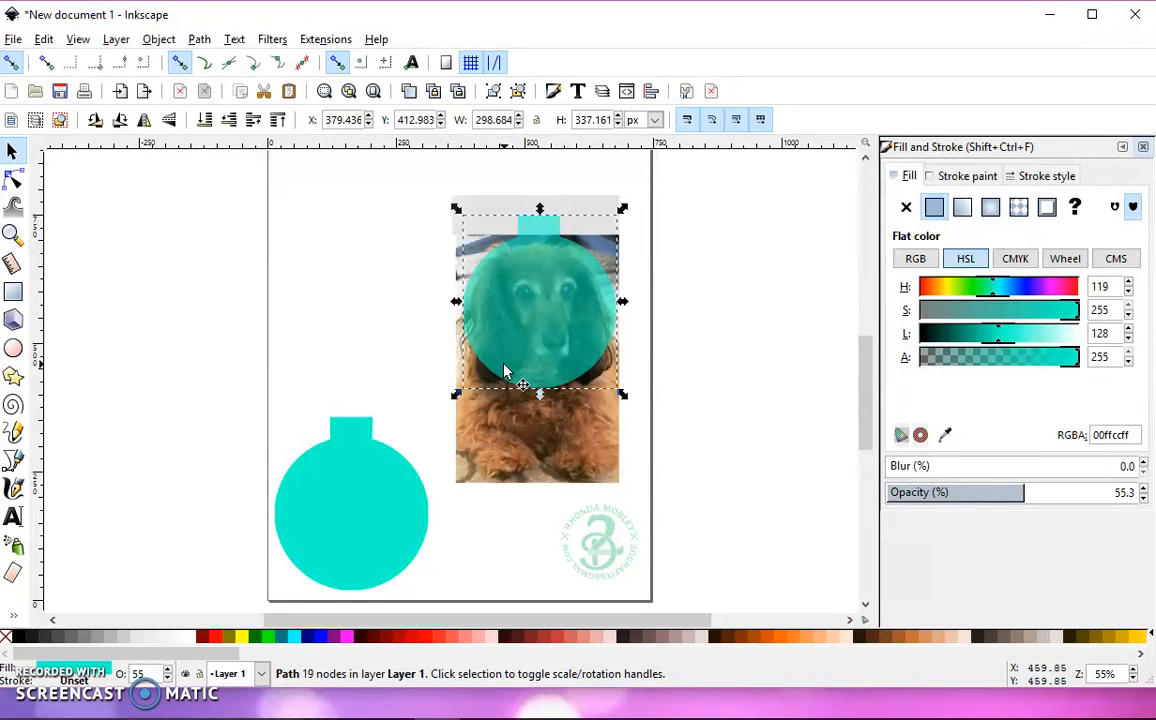
Clip the photo group to the translucent ornament template and move the clipped ornament to the upper left part of the page.
{"action": "left_click", "coordinate": [531, 430], "text": "shift"}
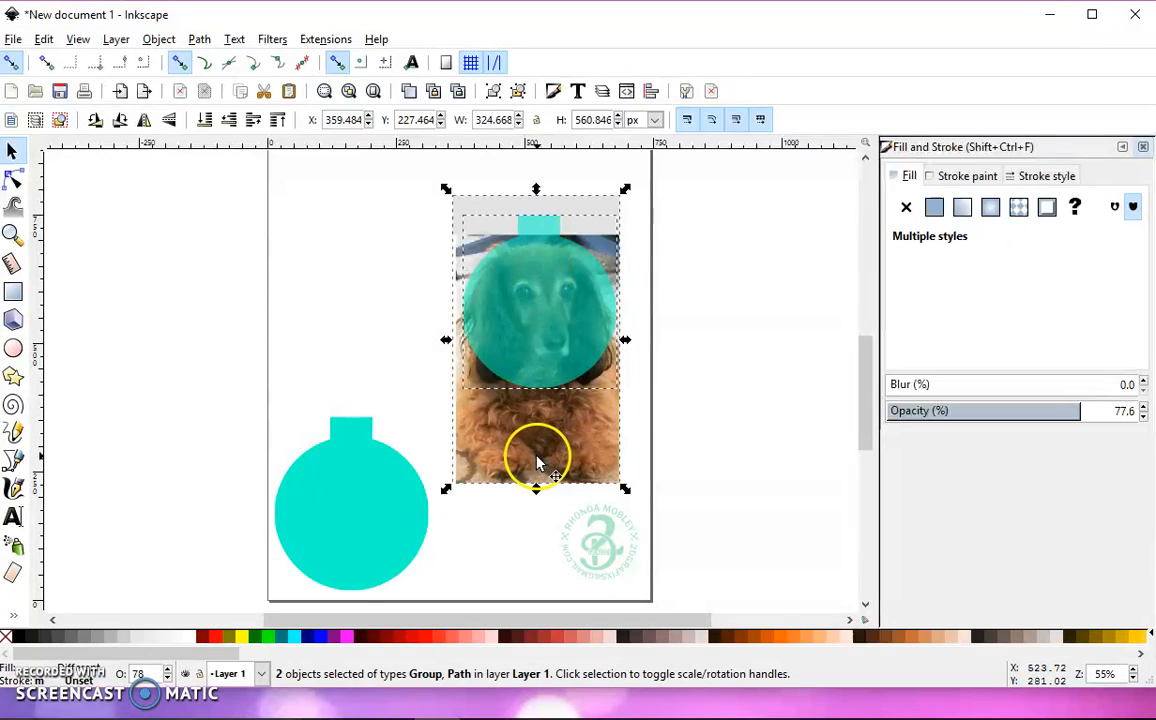
{"action": "left_click", "coordinate": [158, 39]}
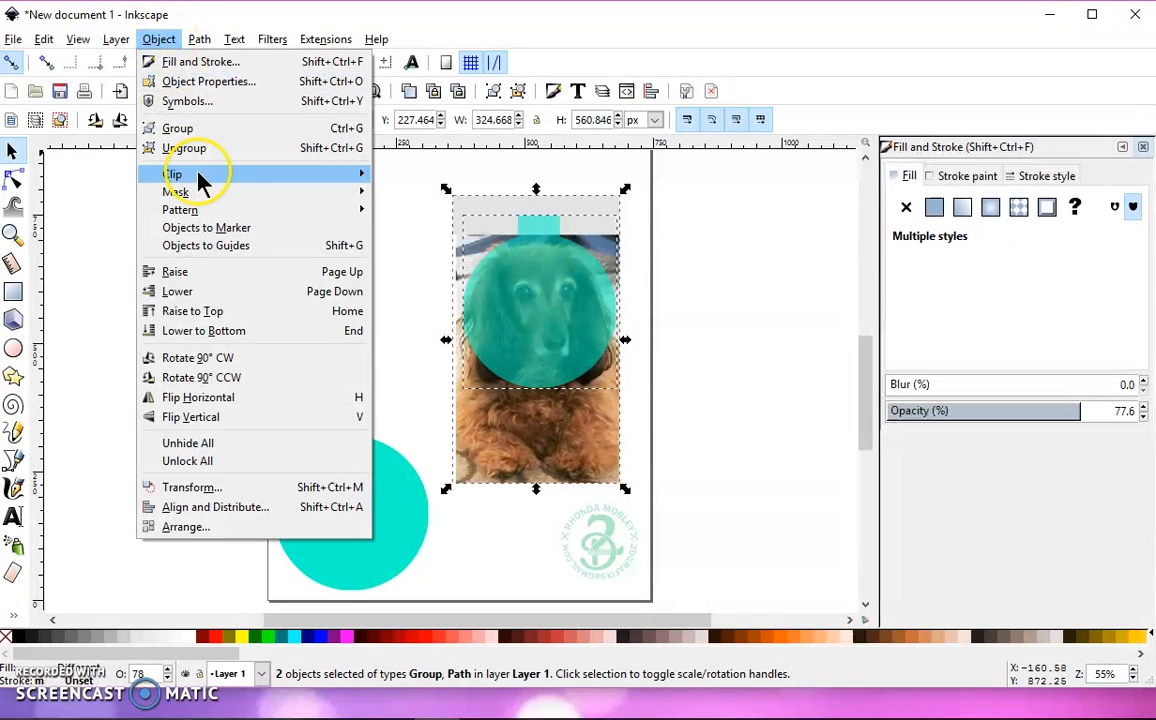
{"action": "mouse_move", "coordinate": [198, 178]}
{"action": "left_click", "coordinate": [404, 176]}
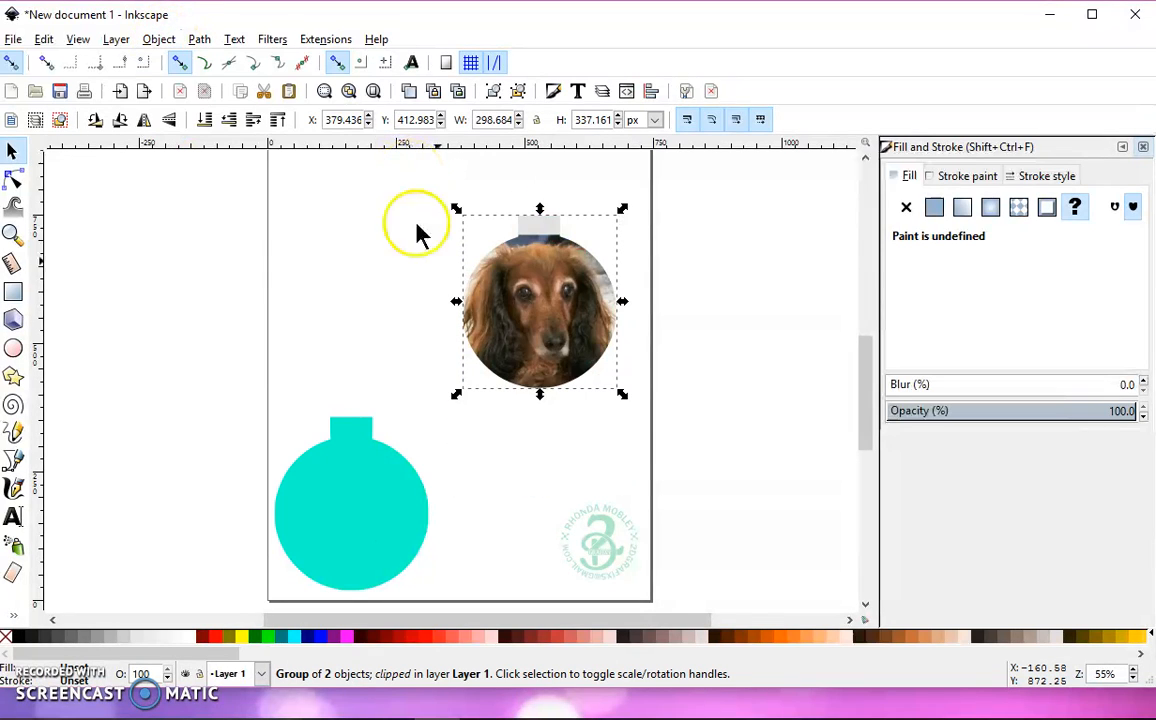
{"action": "left_click_drag", "start_coordinate": [576, 343], "coordinate": [424, 329]}
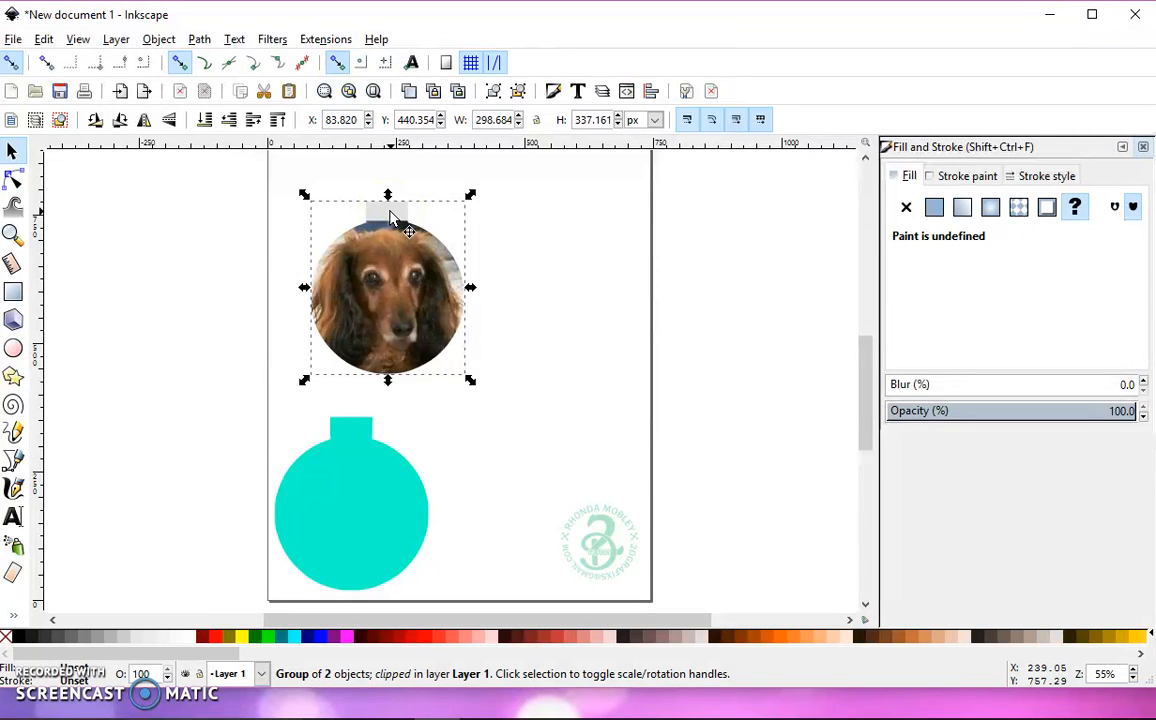
Move the solid template beside the dog ornament and place the 4 inch/100mm cut-size note beneath them.
{"action": "left_click", "coordinate": [370, 498]}
{"action": "left_click_drag", "start_coordinate": [374, 508], "coordinate": [586, 266]}
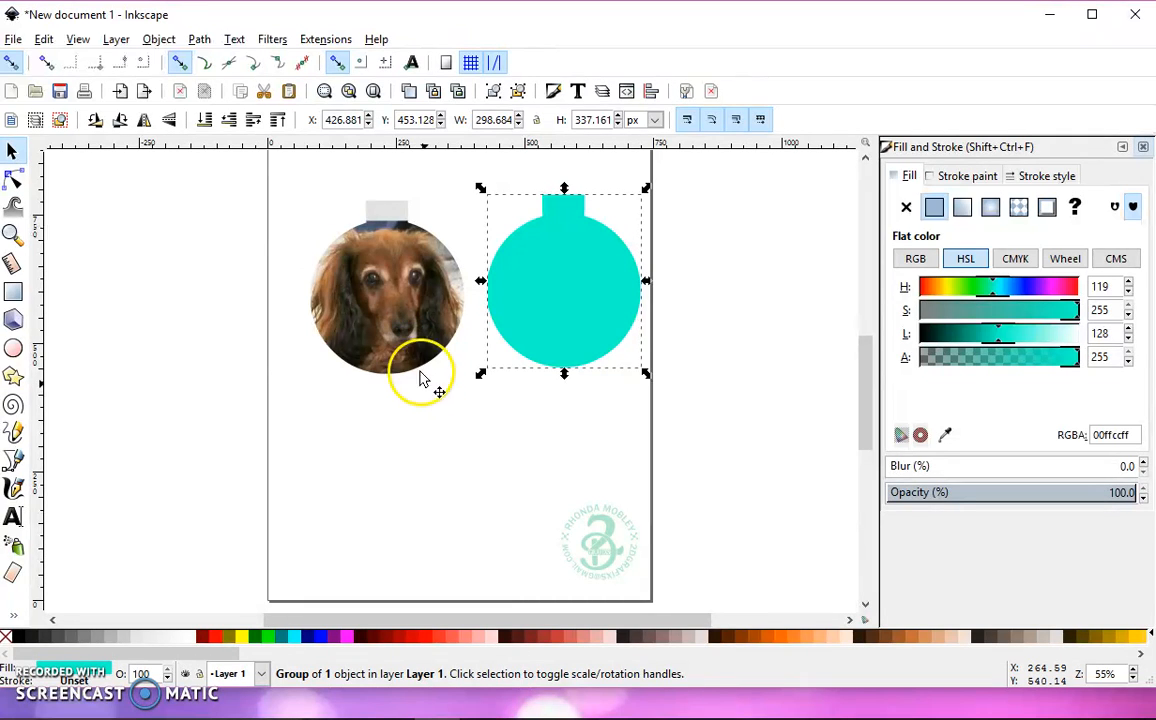
{"action": "key", "text": "minus"}
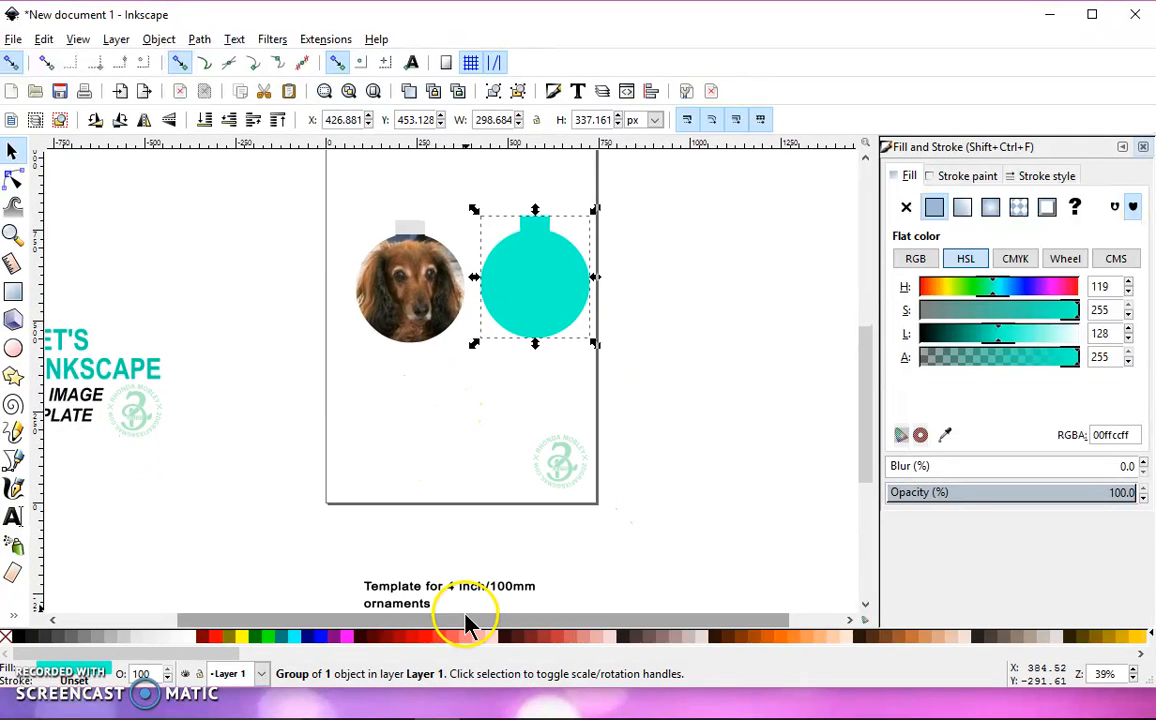
{"action": "left_click_drag", "start_coordinate": [458, 588], "coordinate": [462, 356]}
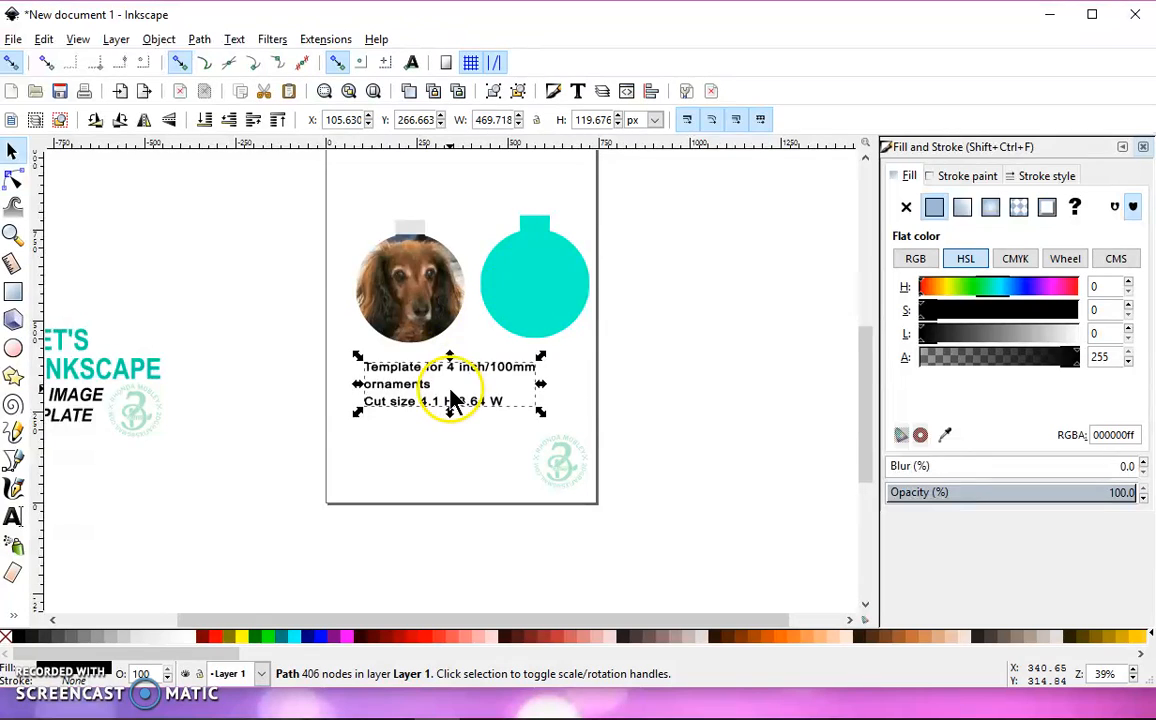
{"action": "scroll", "coordinate": [449, 392], "scroll_direction": "up", "scroll_amount": 1}
{"action": "left_click_drag", "start_coordinate": [463, 367], "coordinate": [435, 411]}
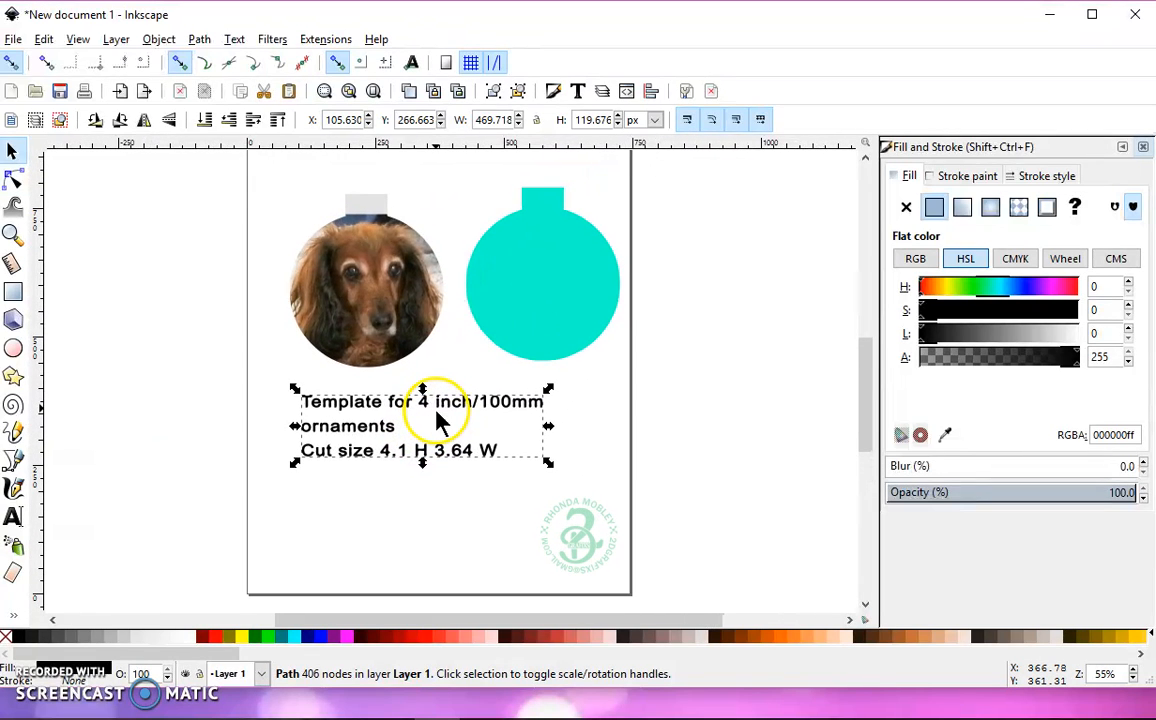
{"action": "left_click", "coordinate": [366, 513]}
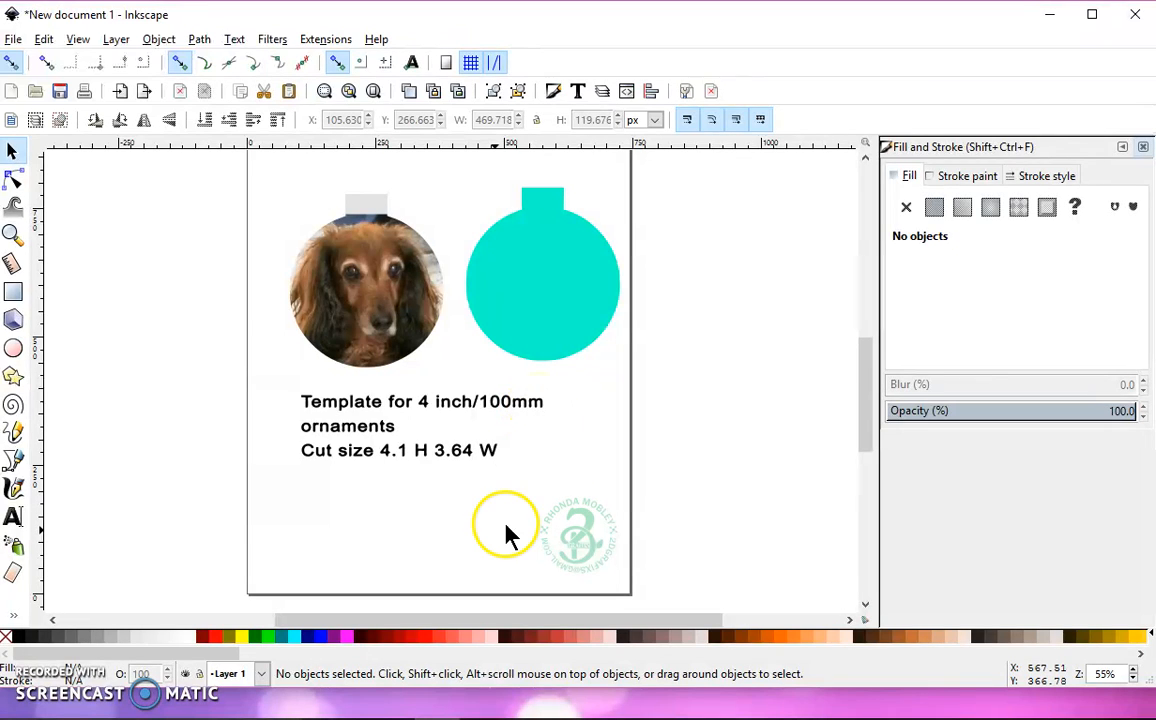
Delete the cut-size note and the solid template, and move the dog ornament to the middle of the page.
{"action": "mouse_move", "coordinate": [493, 402]}
{"action": "left_mouse_down"}
{"action": "mouse_move", "coordinate": [511, 411]}
{"action": "mouse_move", "coordinate": [490, 408]}
{"action": "left_mouse_up"}
{"action": "key", "text": "Delete"}
{"action": "left_click", "coordinate": [575, 311]}
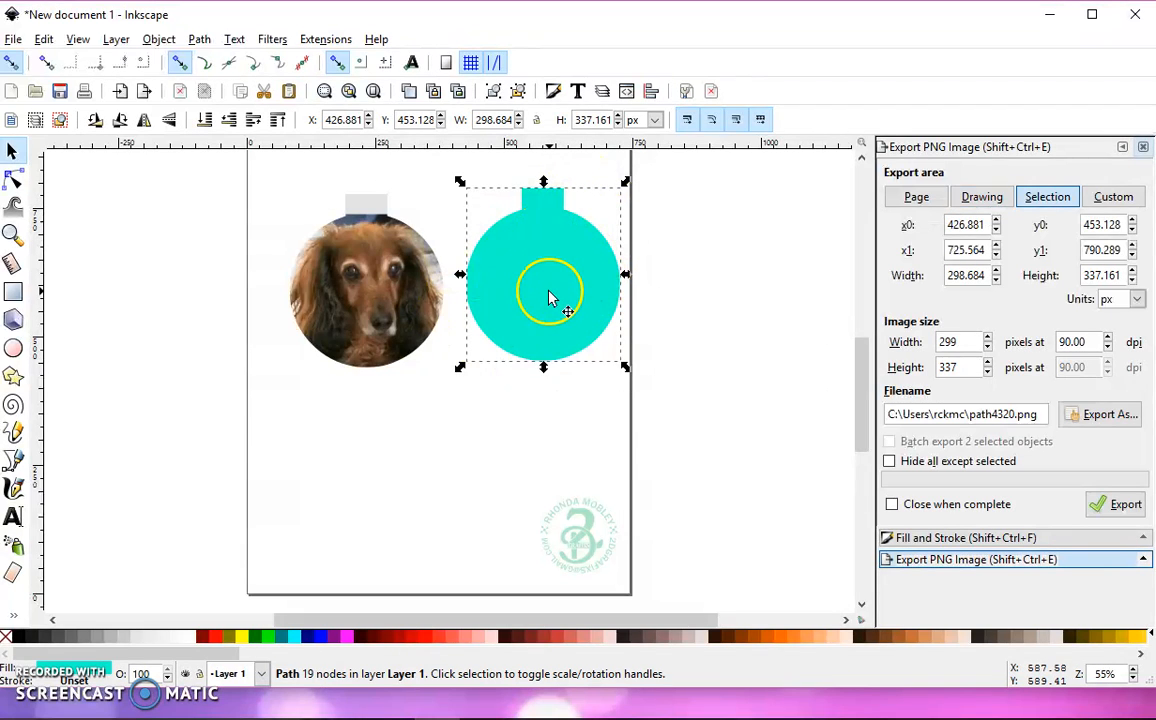
{"action": "key", "text": "Delete"}
{"action": "left_click_drag", "start_coordinate": [406, 309], "coordinate": [482, 305]}
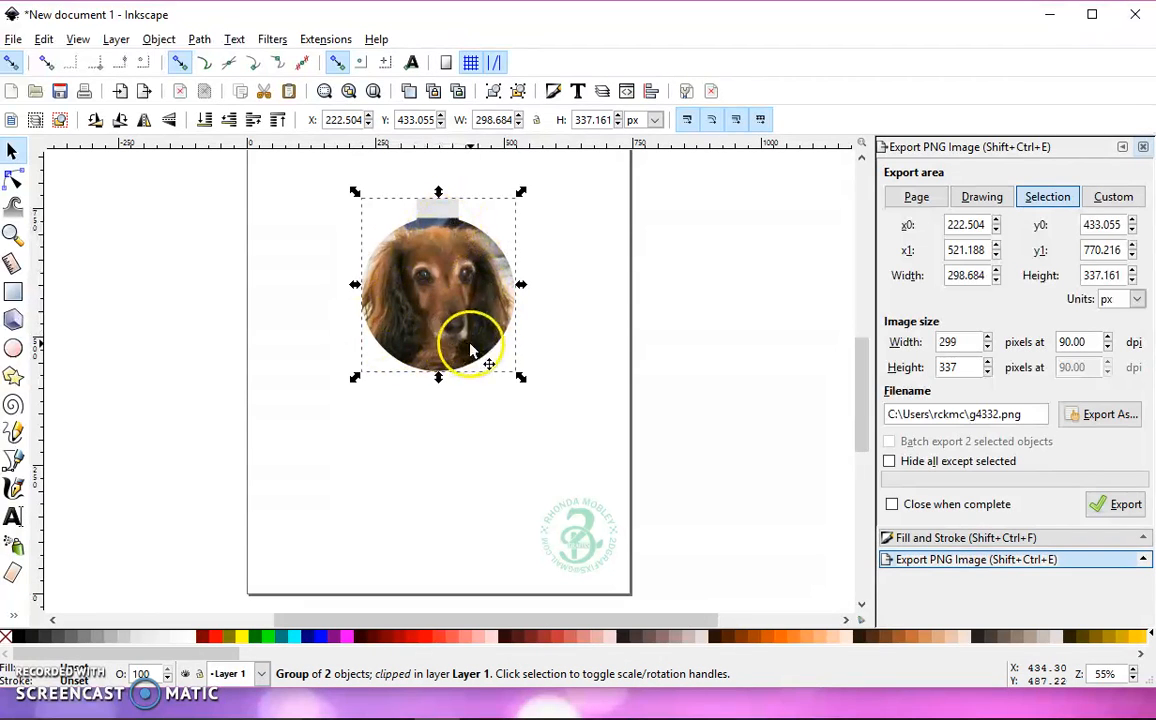
Open the PNG export settings and use the selected dog ornament as the export area.
{"action": "left_click", "coordinate": [13, 39]}
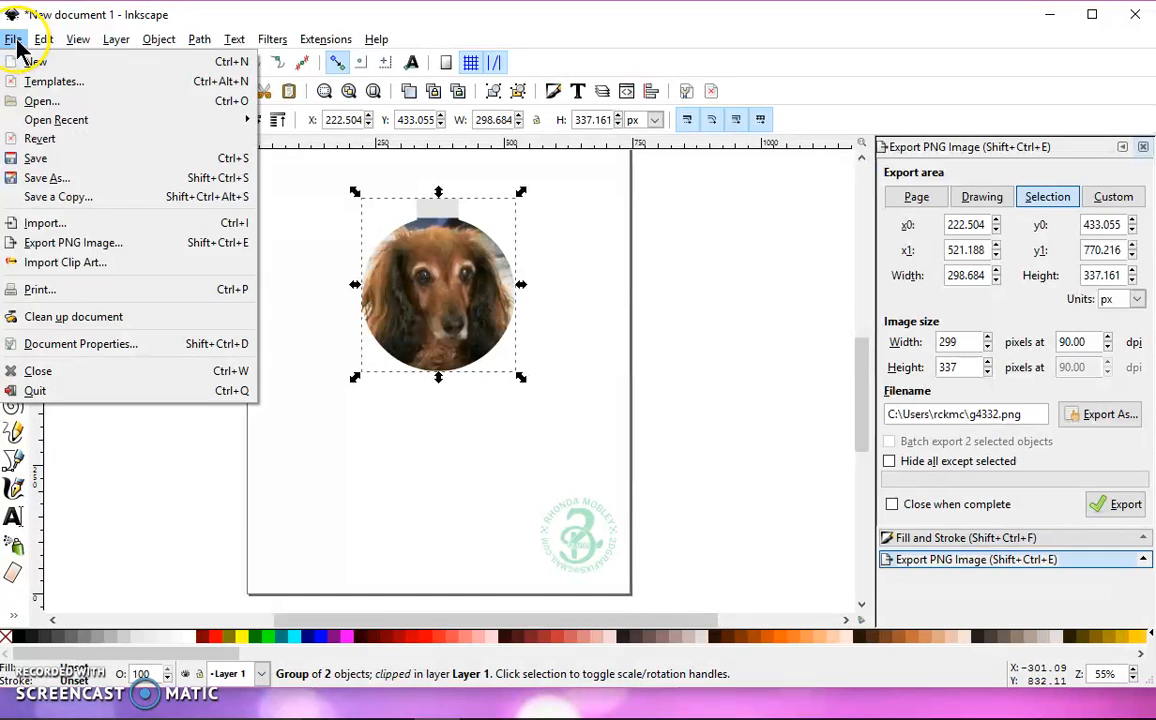
{"action": "left_click", "coordinate": [148, 250]}
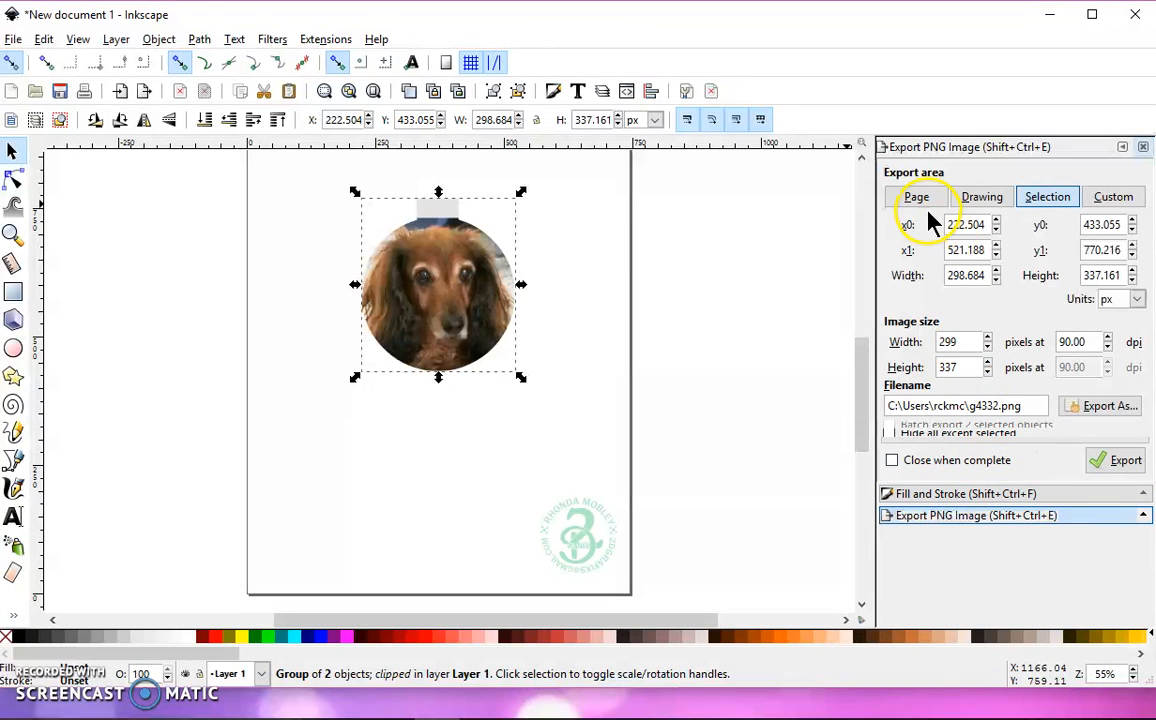
{"action": "left_click", "coordinate": [1050, 198]}
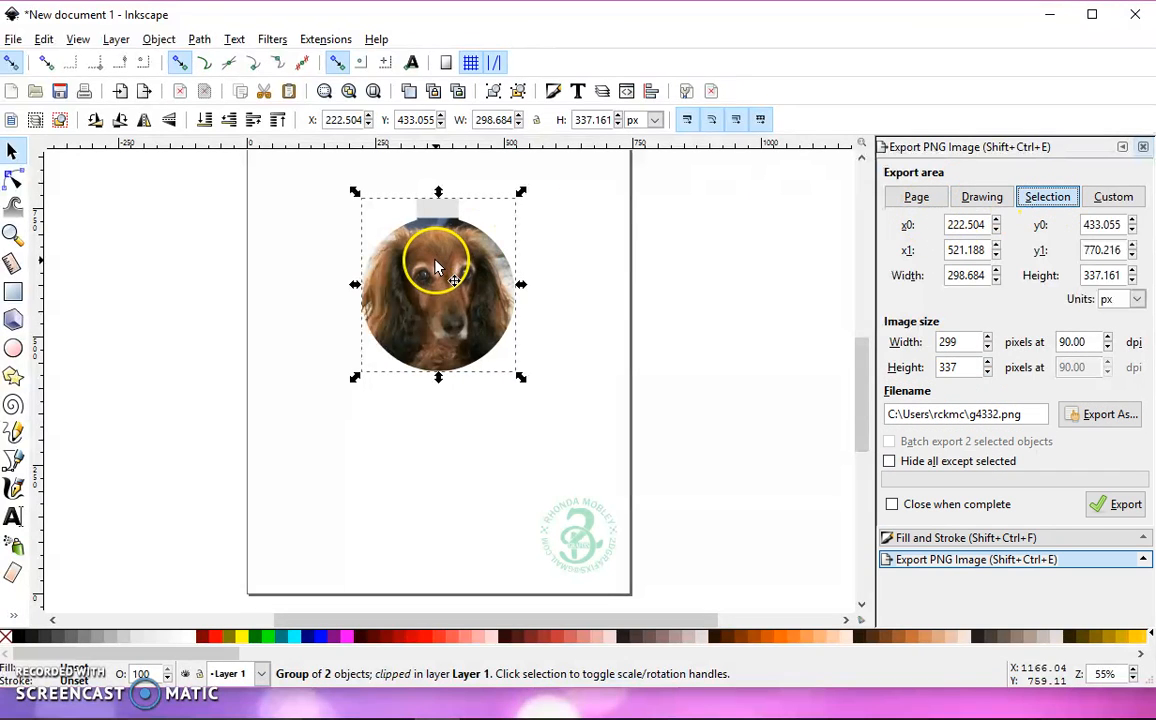
{"action": "left_click", "coordinate": [1120, 416]}
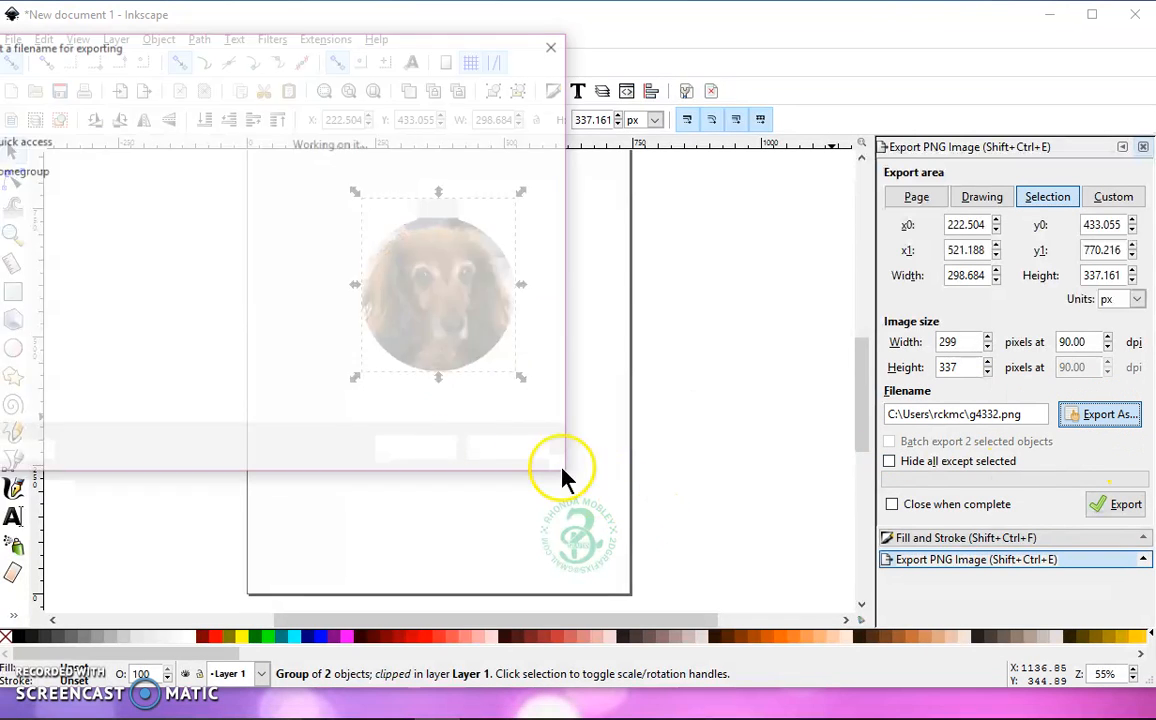
{"action": "left_click_drag", "start_coordinate": [193, 50], "coordinate": [279, 33]}
{"action": "left_click", "coordinate": [100, 154]}
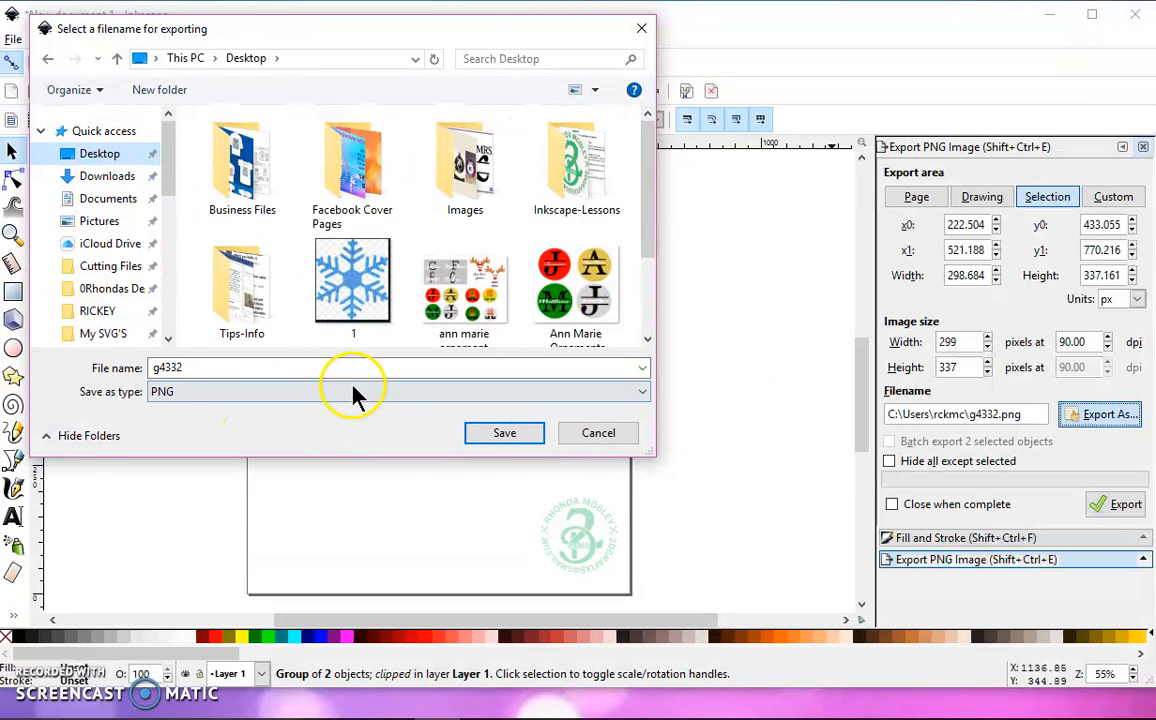
{"action": "left_click", "coordinate": [625, 440]}
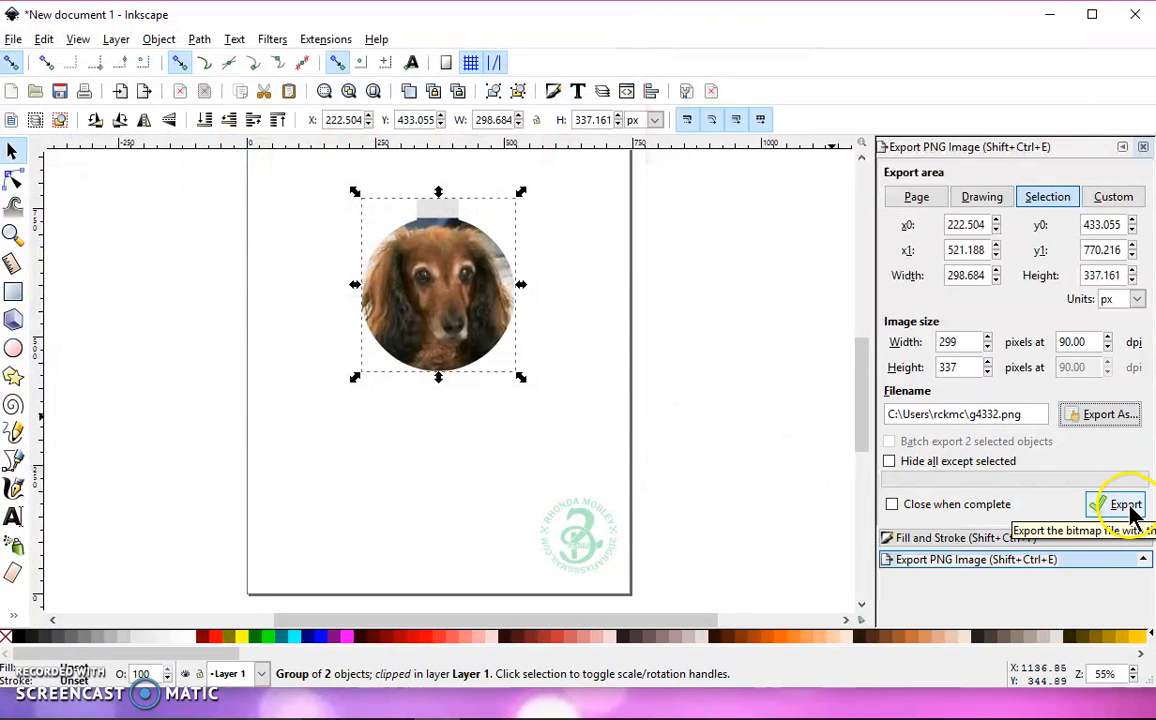
Export the selected dog ornament as a PNG image.
{"action": "left_click", "coordinate": [1123, 505]}
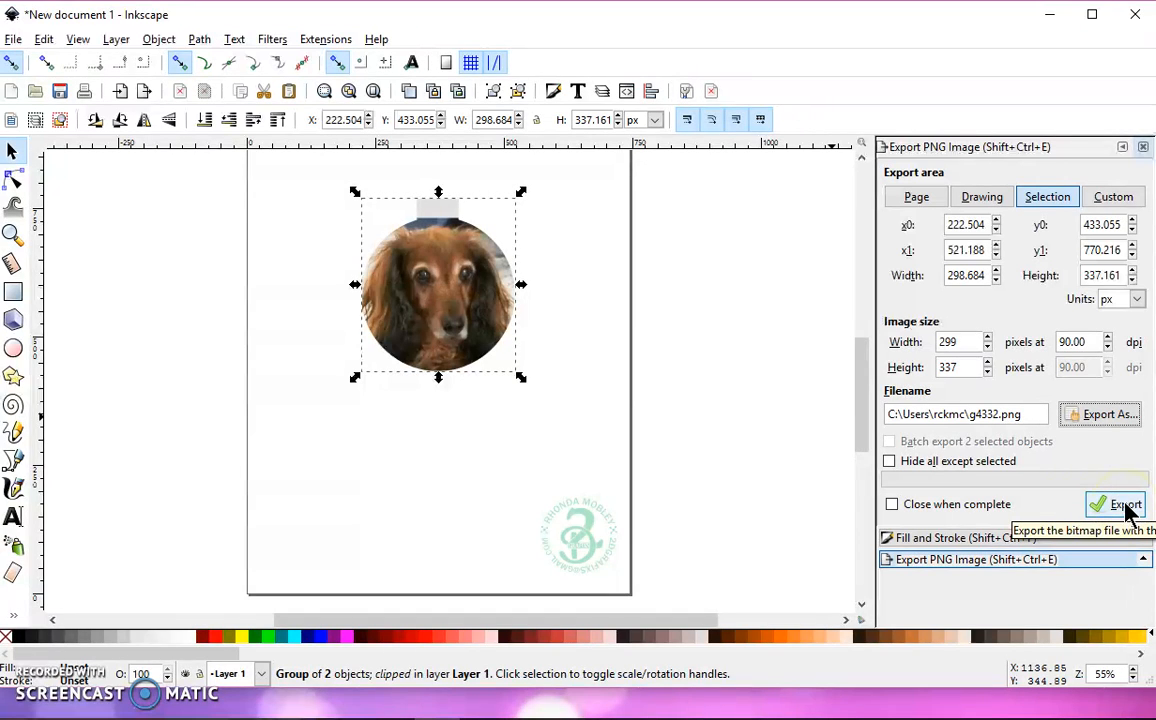
{"action": "left_click", "coordinate": [1127, 510]}
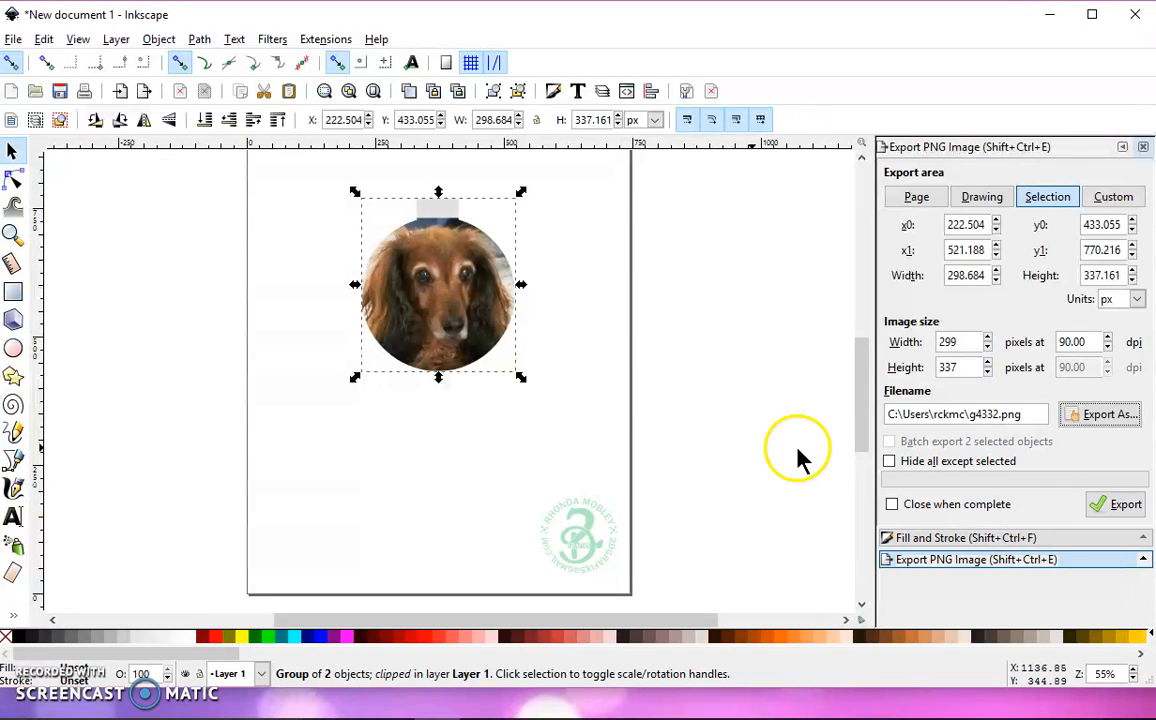
Draw an olive rectangle about 478 by 239 px below the dog ornament and set its opacity to 100%.
{"action": "scroll", "coordinate": [506, 550], "scroll_direction": "down", "scroll_amount": 2}
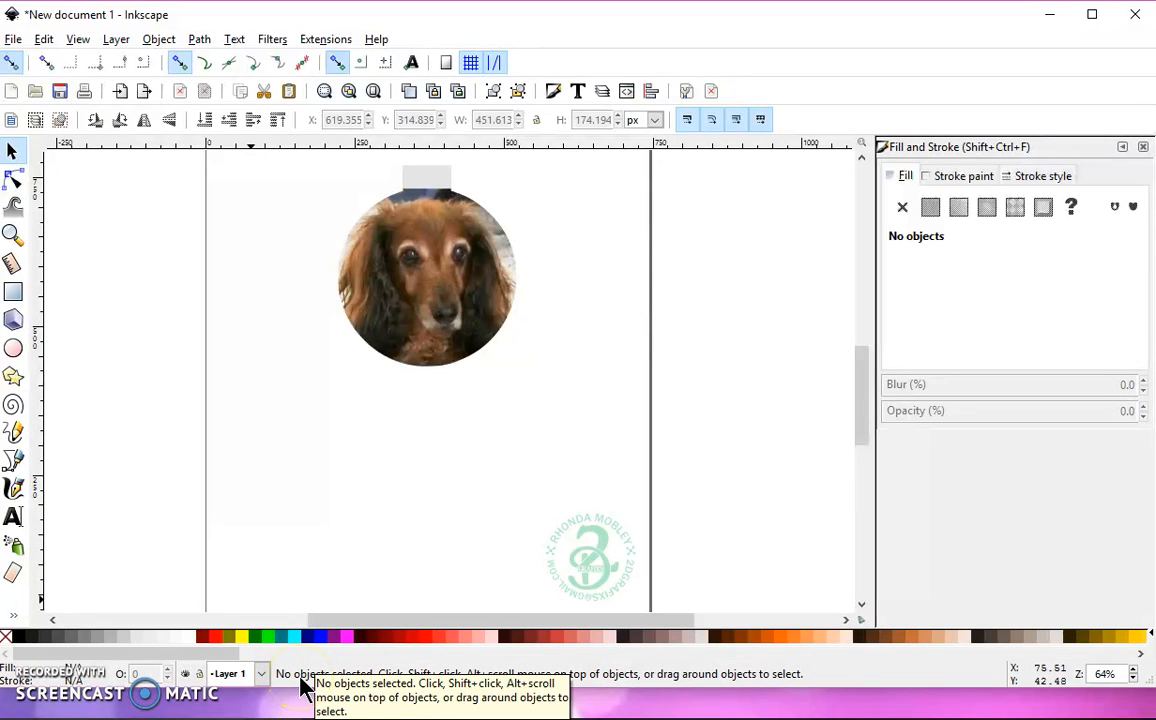
{"action": "left_click", "coordinate": [13, 290]}
{"action": "left_click_drag", "start_coordinate": [219, 387], "coordinate": [507, 522]}
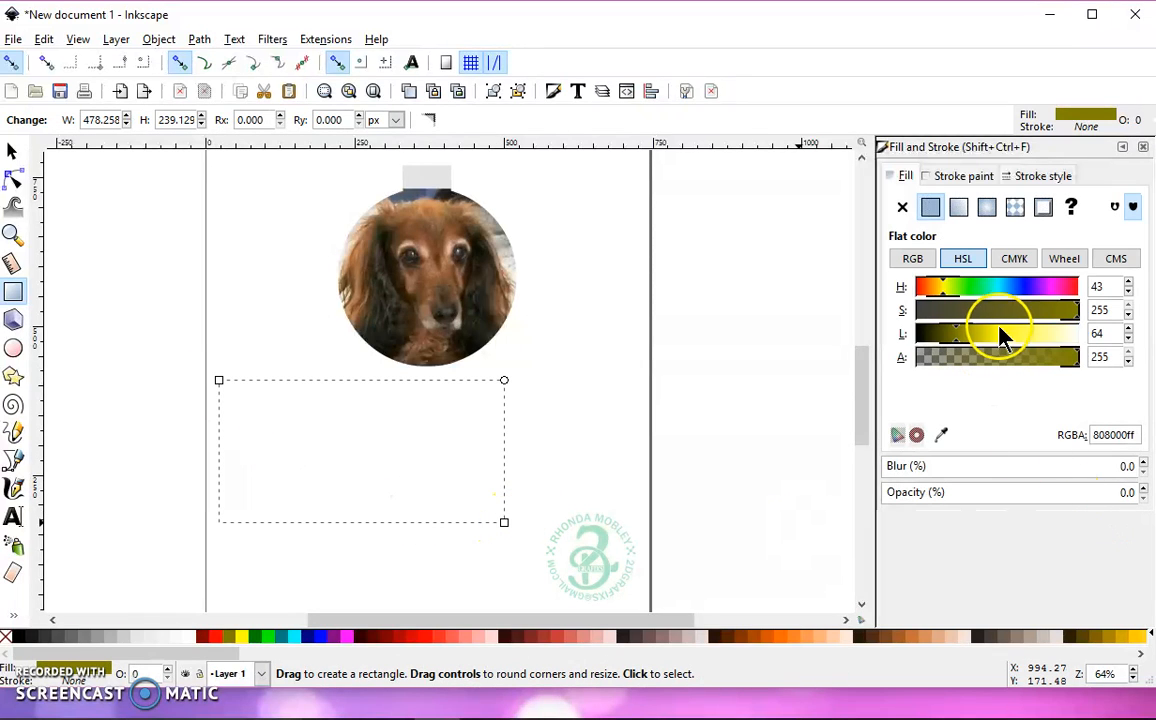
{"action": "left_click", "coordinate": [1058, 491]}
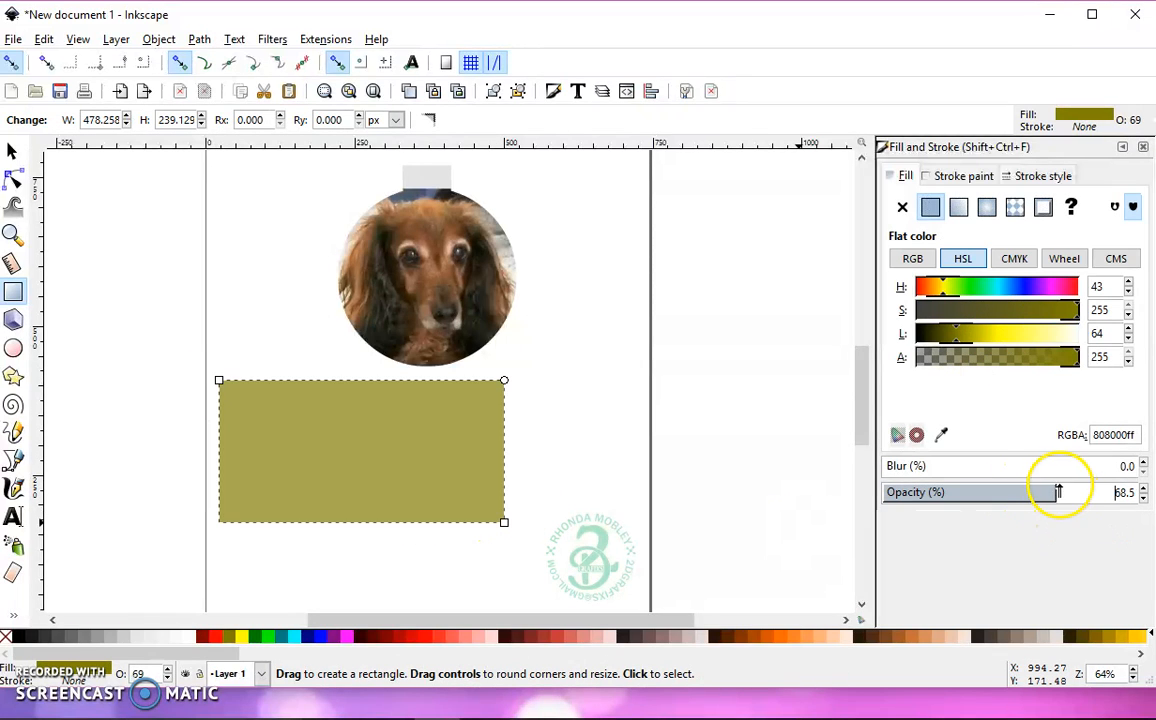
{"action": "left_click_drag", "start_coordinate": [1055, 489], "coordinate": [1130, 490]}
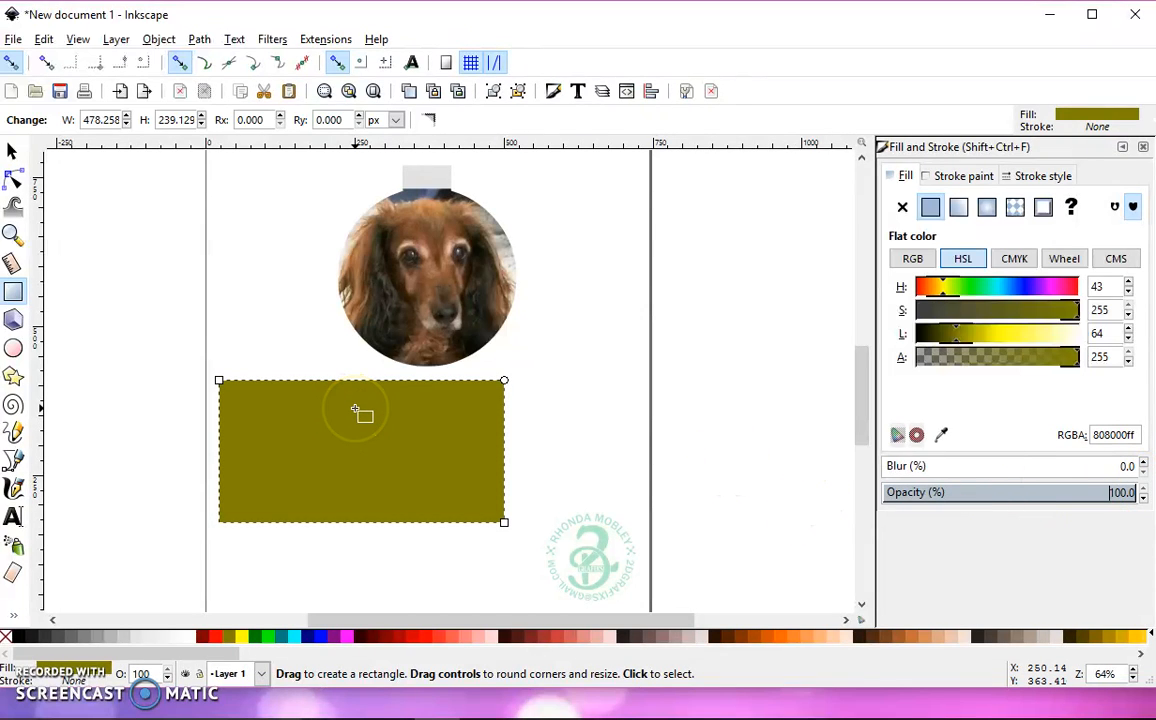
Convert the olive rectangle to a path, and delete it after moving it slightly down and to the left.
{"action": "left_click", "coordinate": [12, 150]}
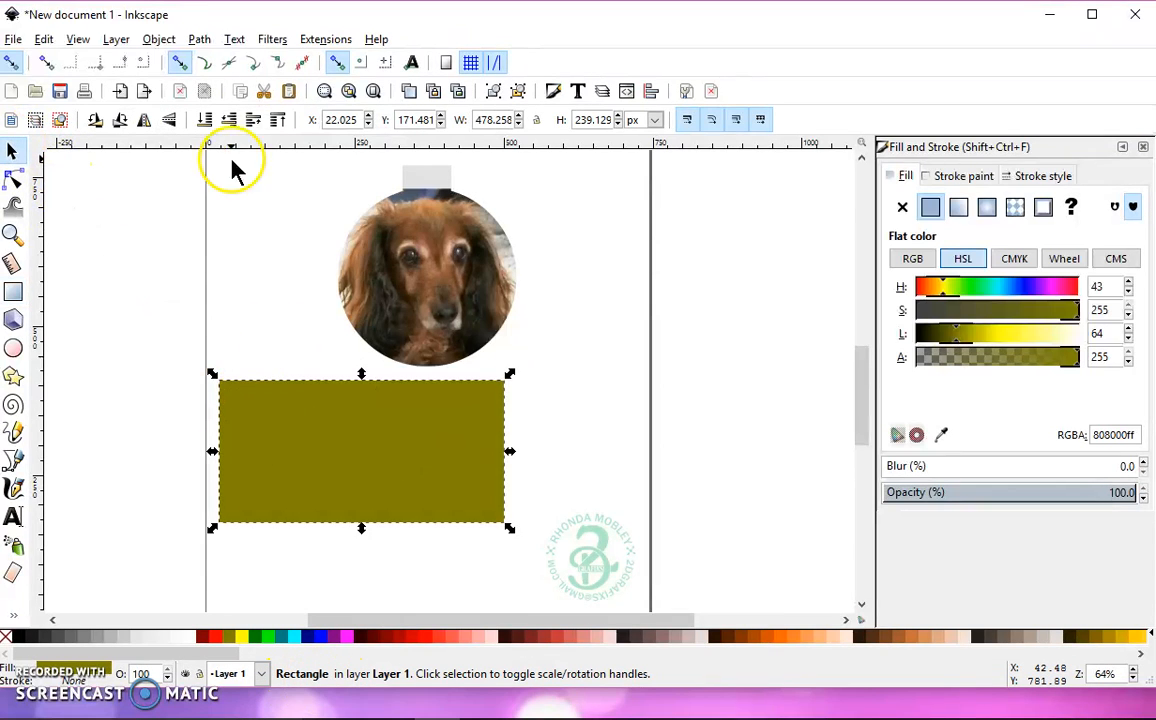
{"action": "left_click", "coordinate": [200, 39]}
{"action": "left_click", "coordinate": [220, 64]}
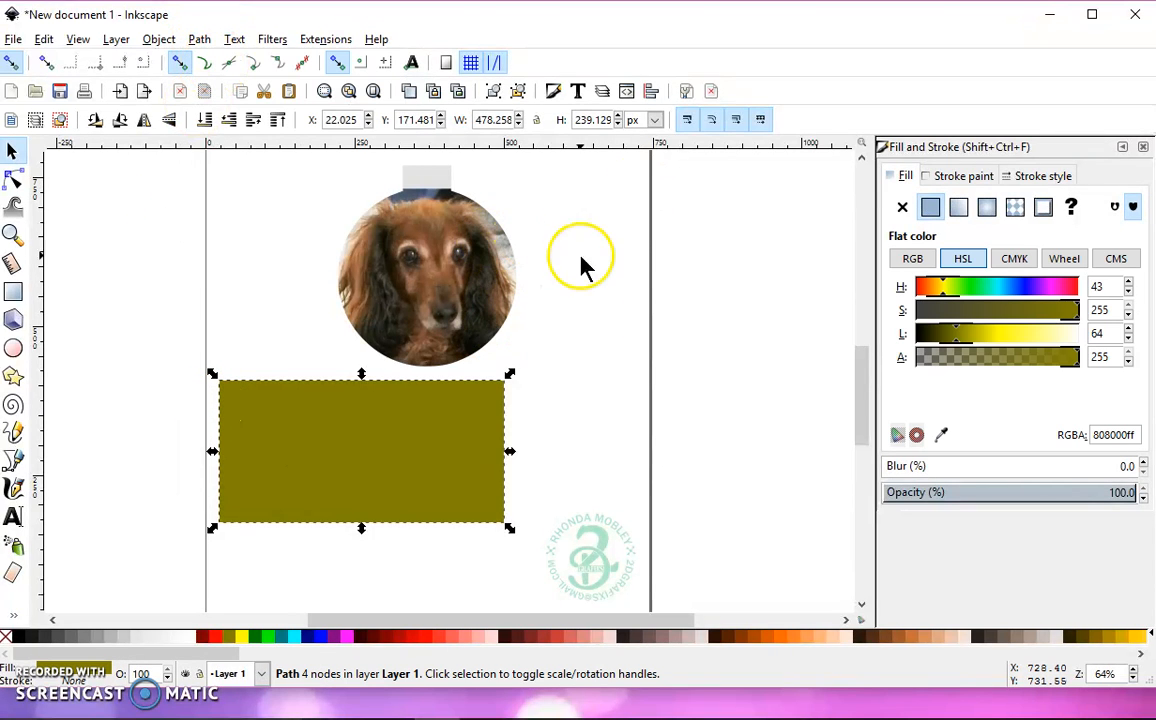
{"action": "left_click_drag", "start_coordinate": [409, 460], "coordinate": [343, 472]}
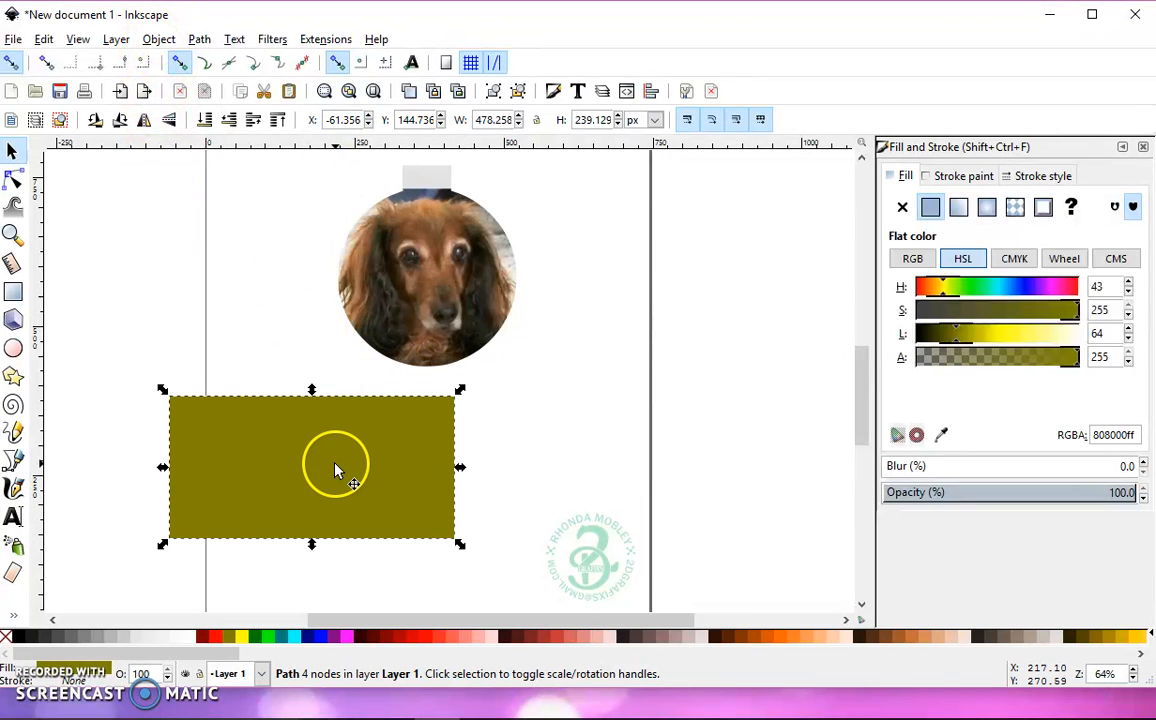
{"action": "key", "text": "Delete"}
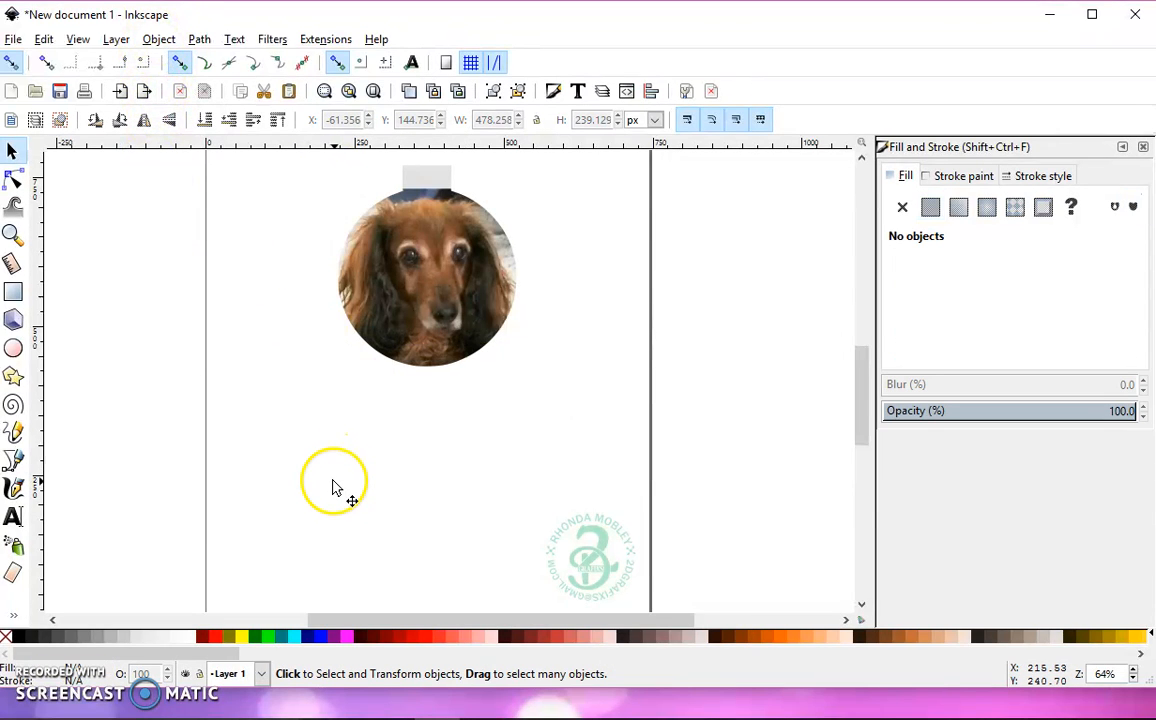